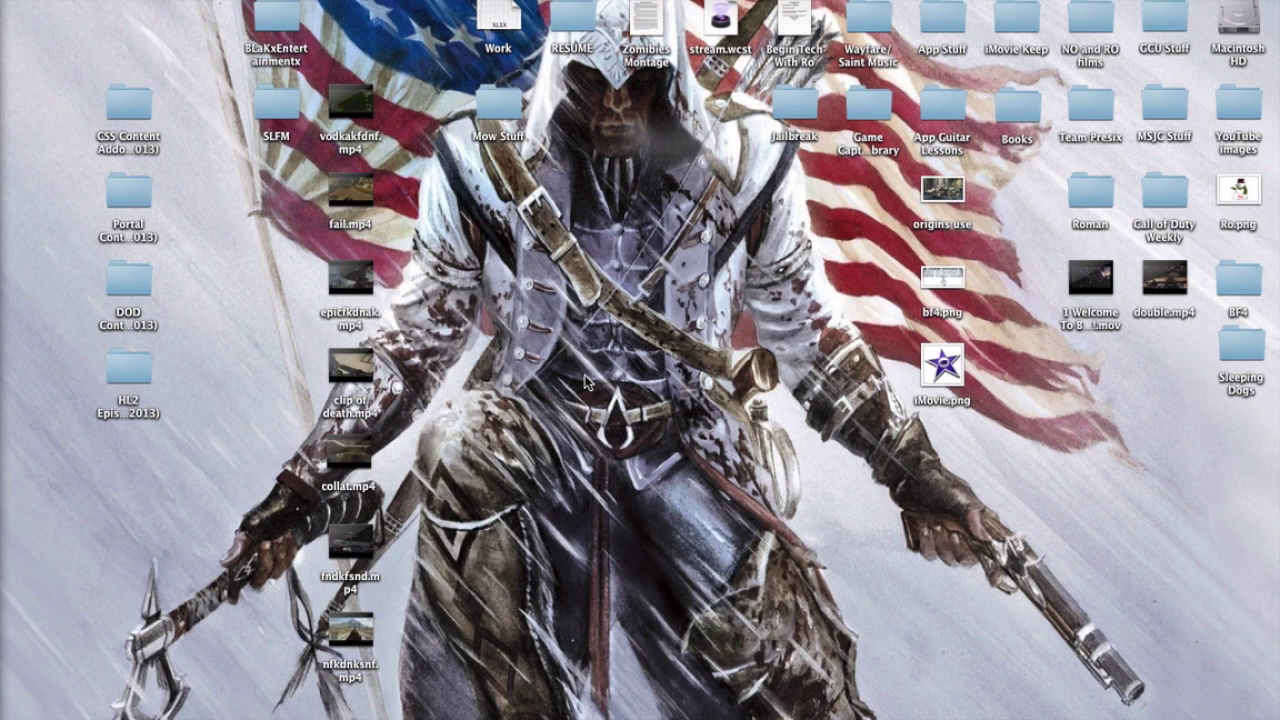
- Reveal the Dock at the left screen edge to launch iMovie
{"action": "mouse_move", "coordinate": [2, 440]}
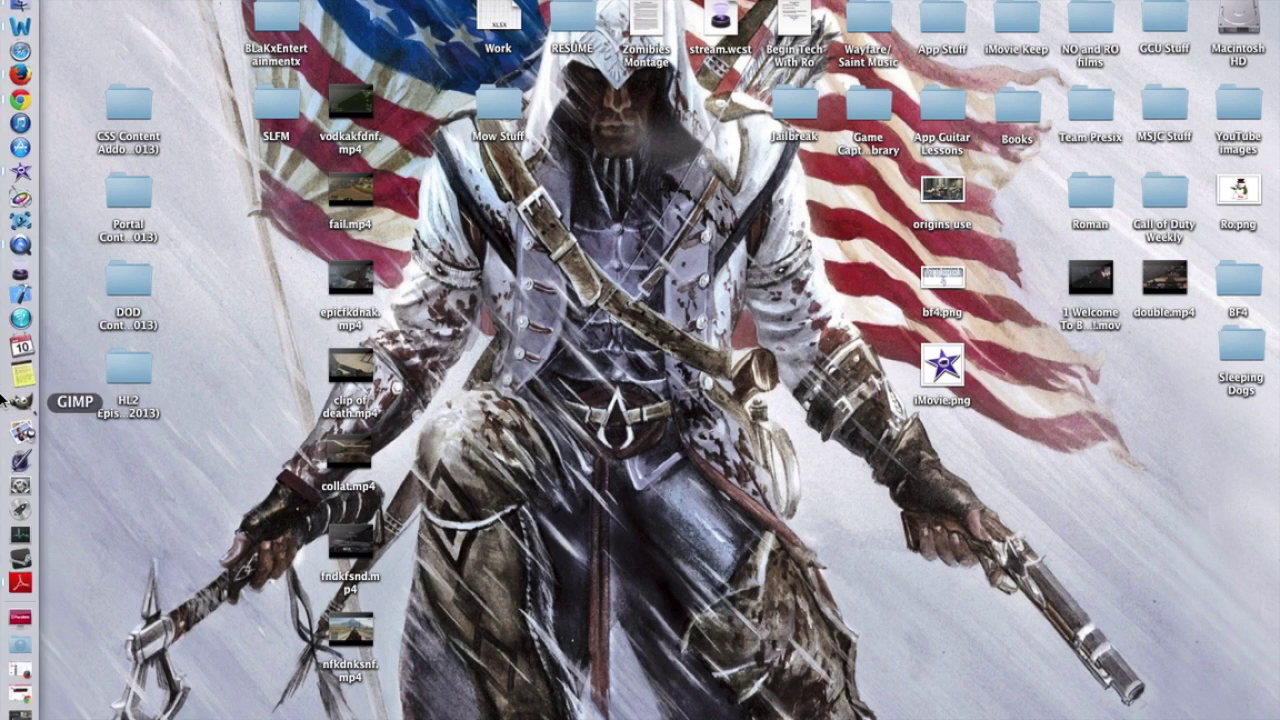
- Launch iMovie and preview the iMovie Tutorials timeline through to its closing Salzburg map clip
{"action": "left_click", "coordinate": [6, 186]}
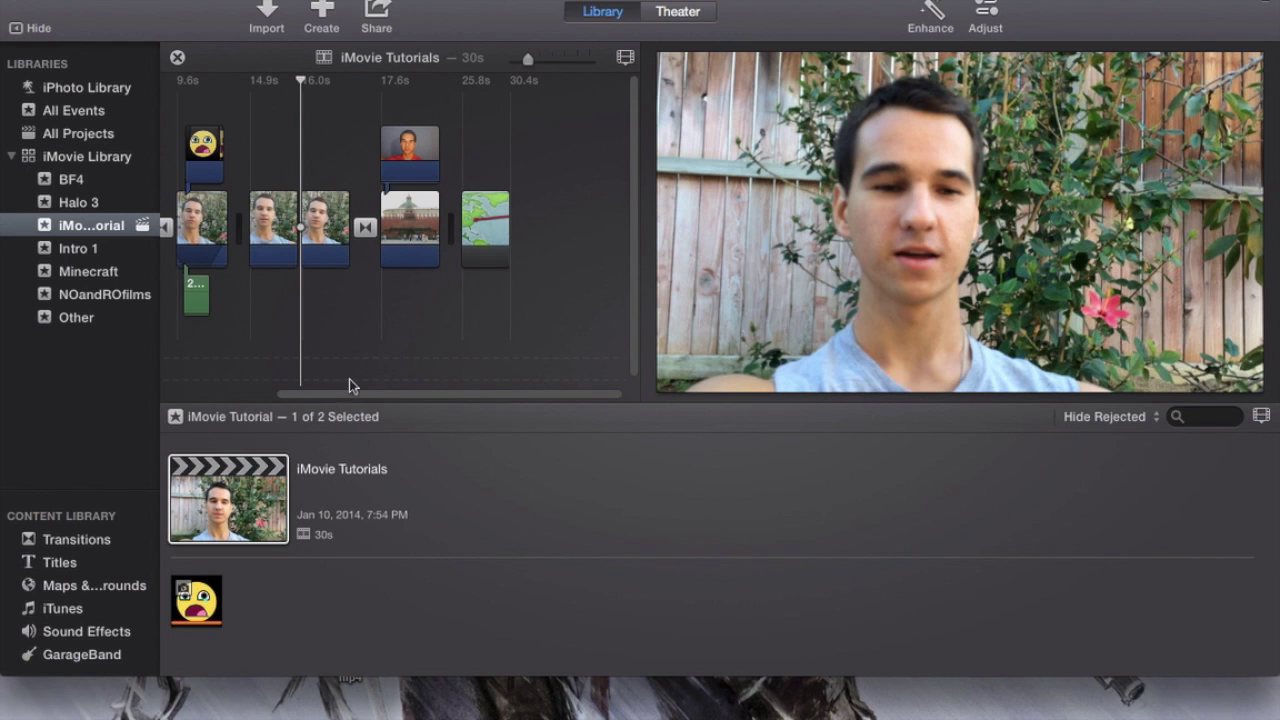
{"action": "left_click", "coordinate": [528, 146]}
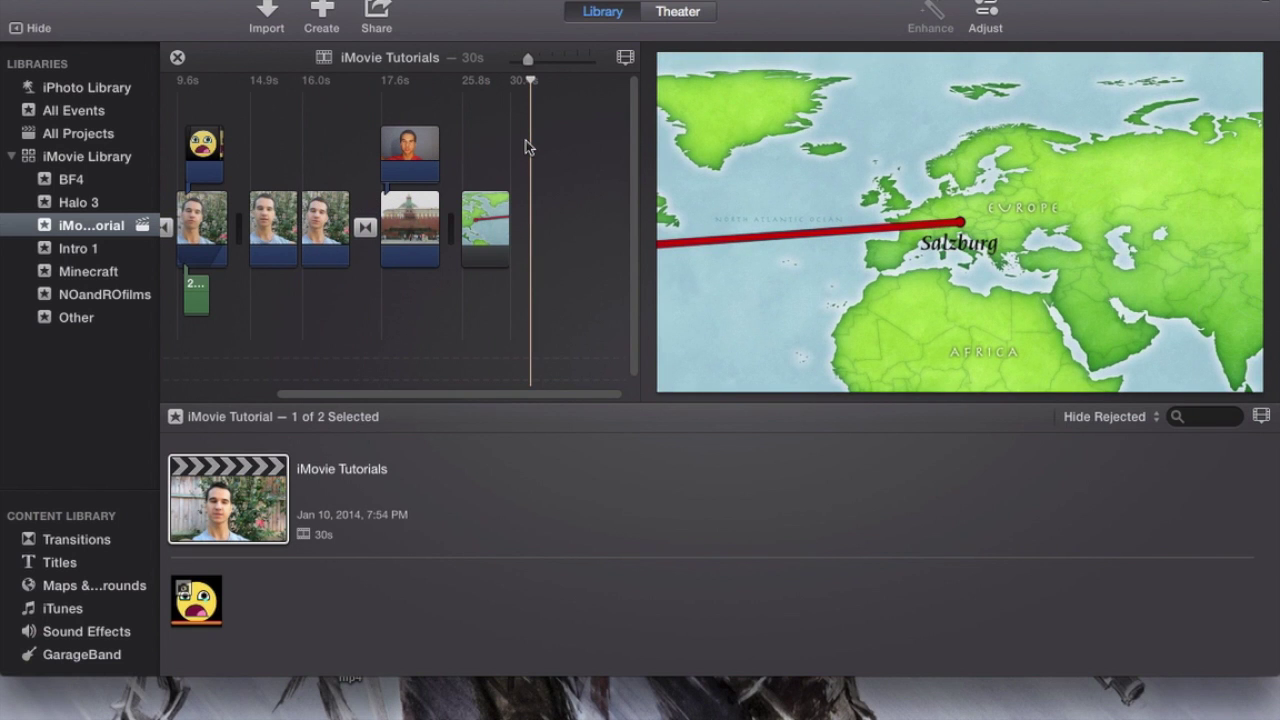
{"action": "left_click", "coordinate": [528, 146]}
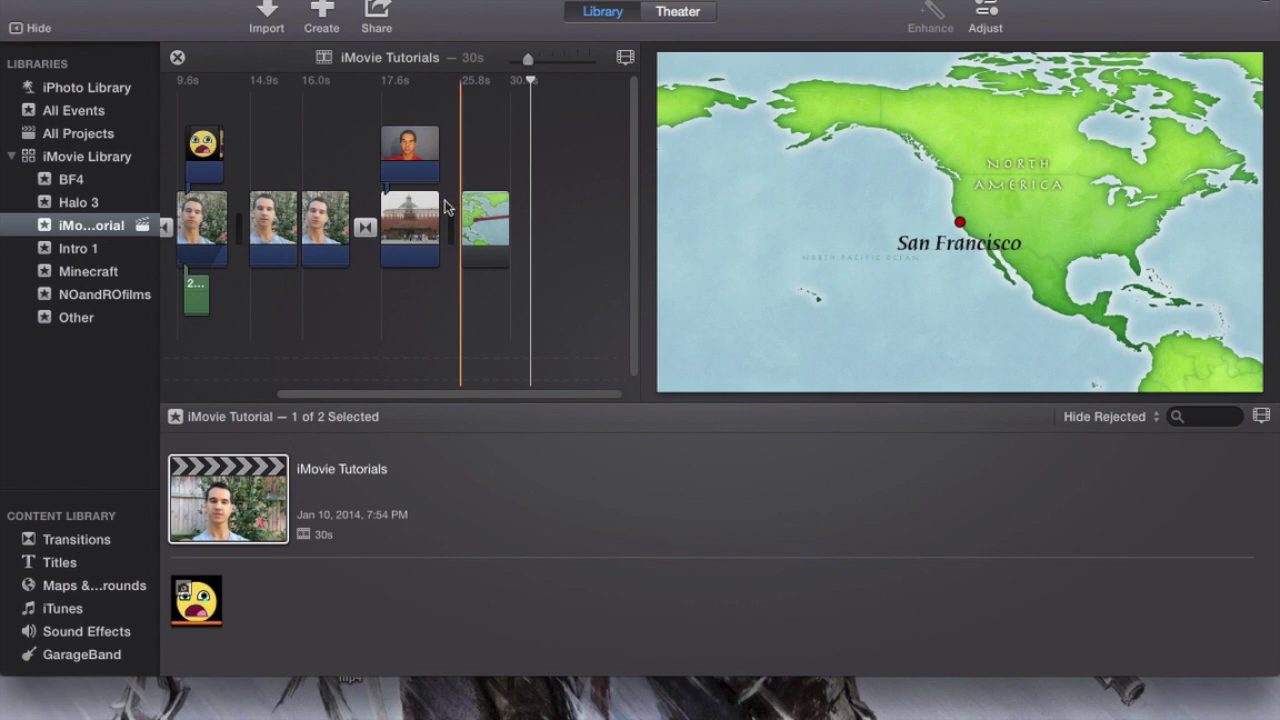
{"action": "mouse_move", "coordinate": [996, 210]}
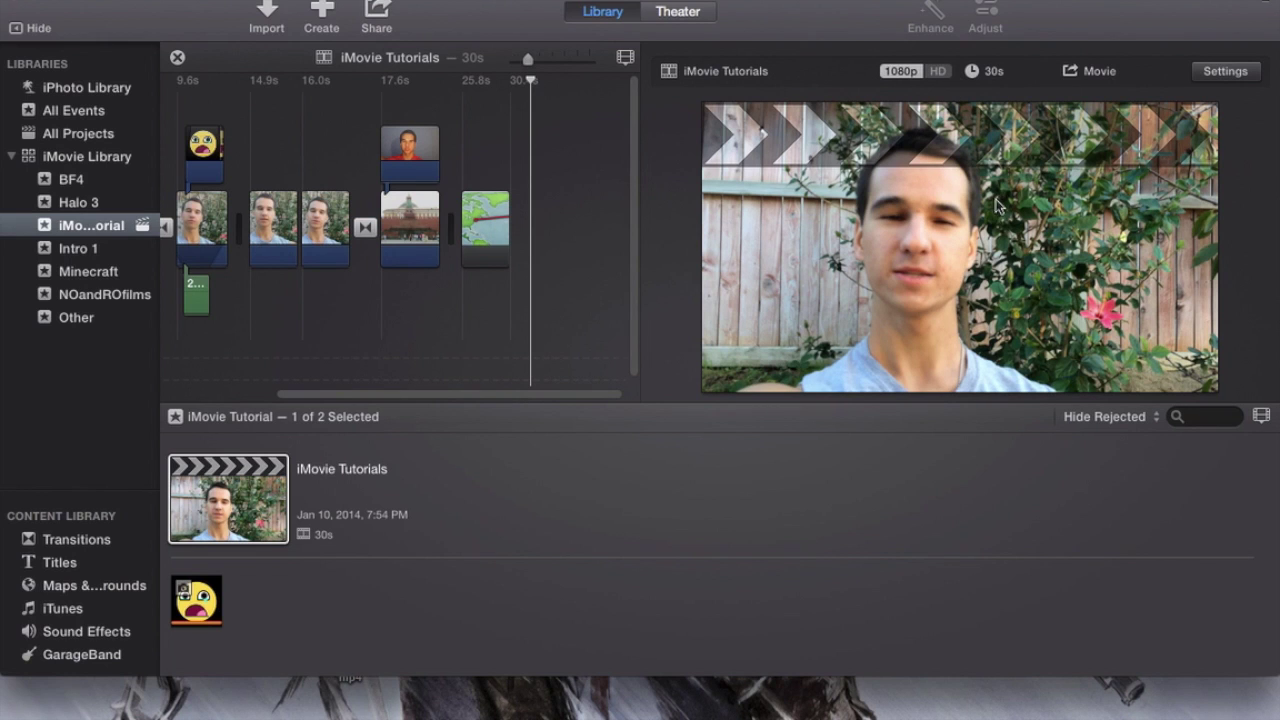
- Check the iMovie Tutorials project settings, showing 1080p and 30s, then return to the clip preview
{"action": "left_click", "coordinate": [302, 126]}
{"action": "left_click", "coordinate": [258, 497]}
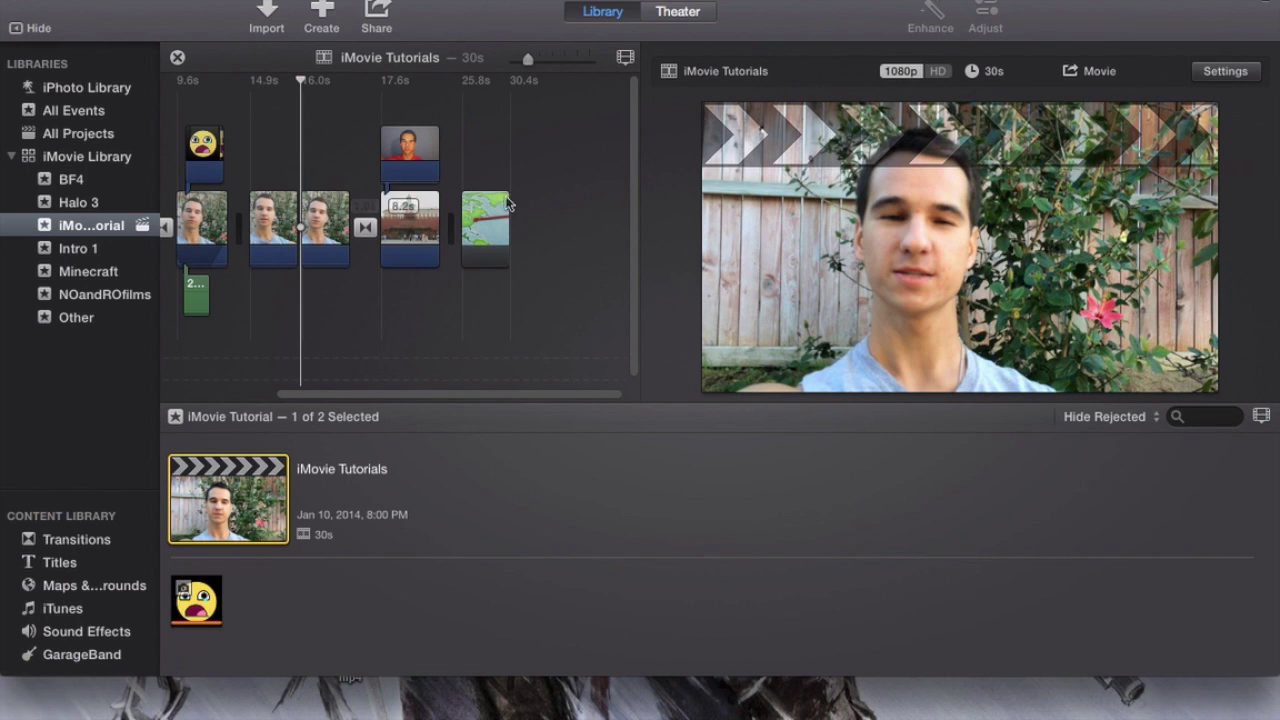
{"action": "left_click", "coordinate": [250, 500]}
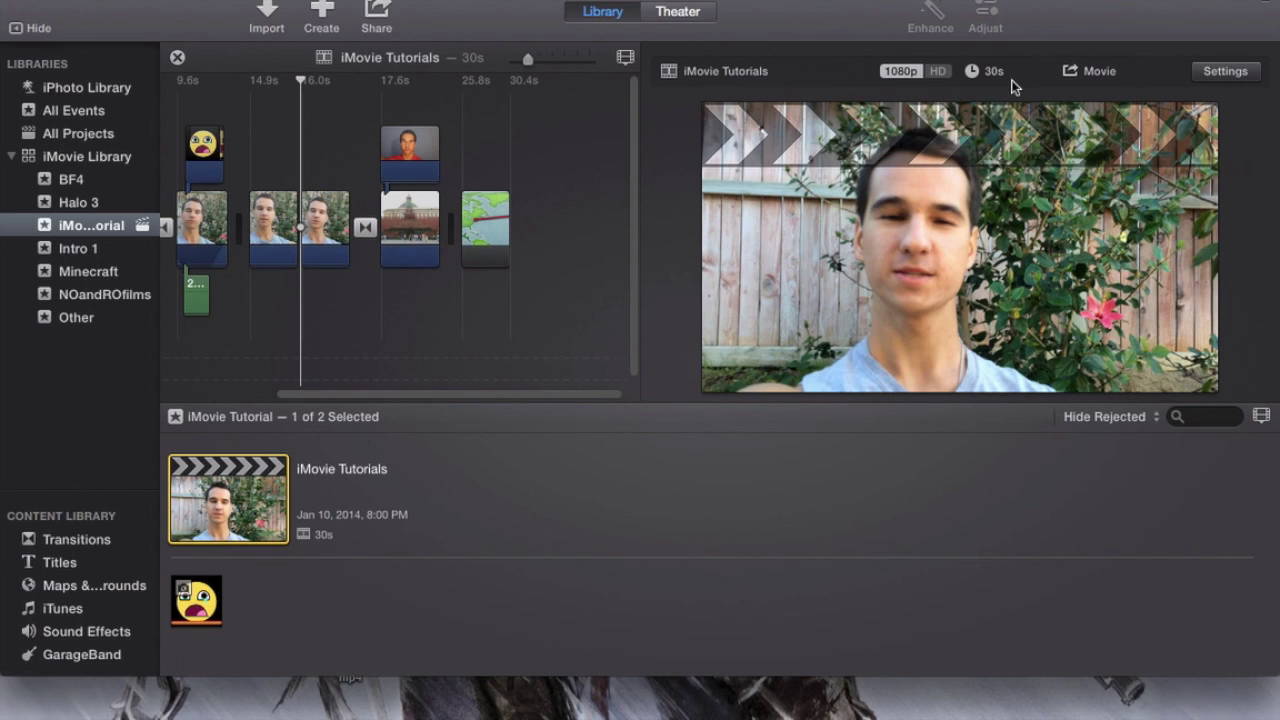
{"action": "left_click", "coordinate": [1224, 75]}
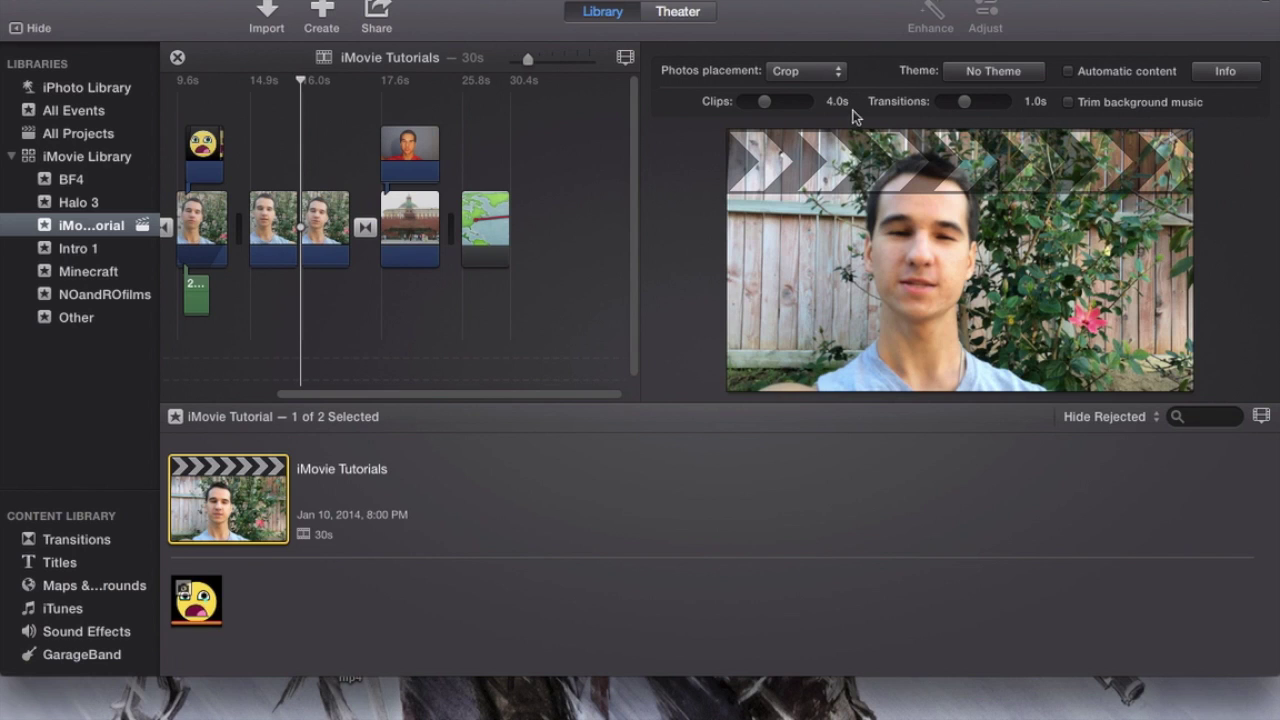
{"action": "left_click", "coordinate": [1224, 72]}
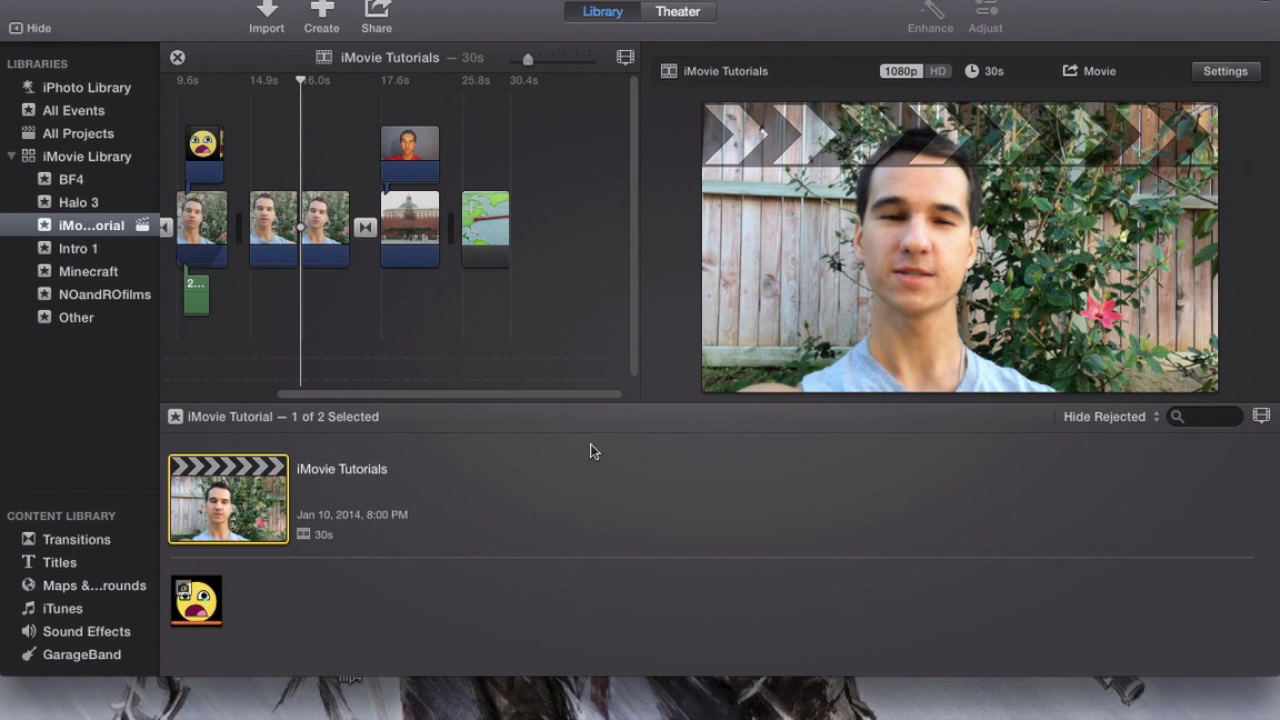
{"action": "left_click", "coordinate": [305, 307]}
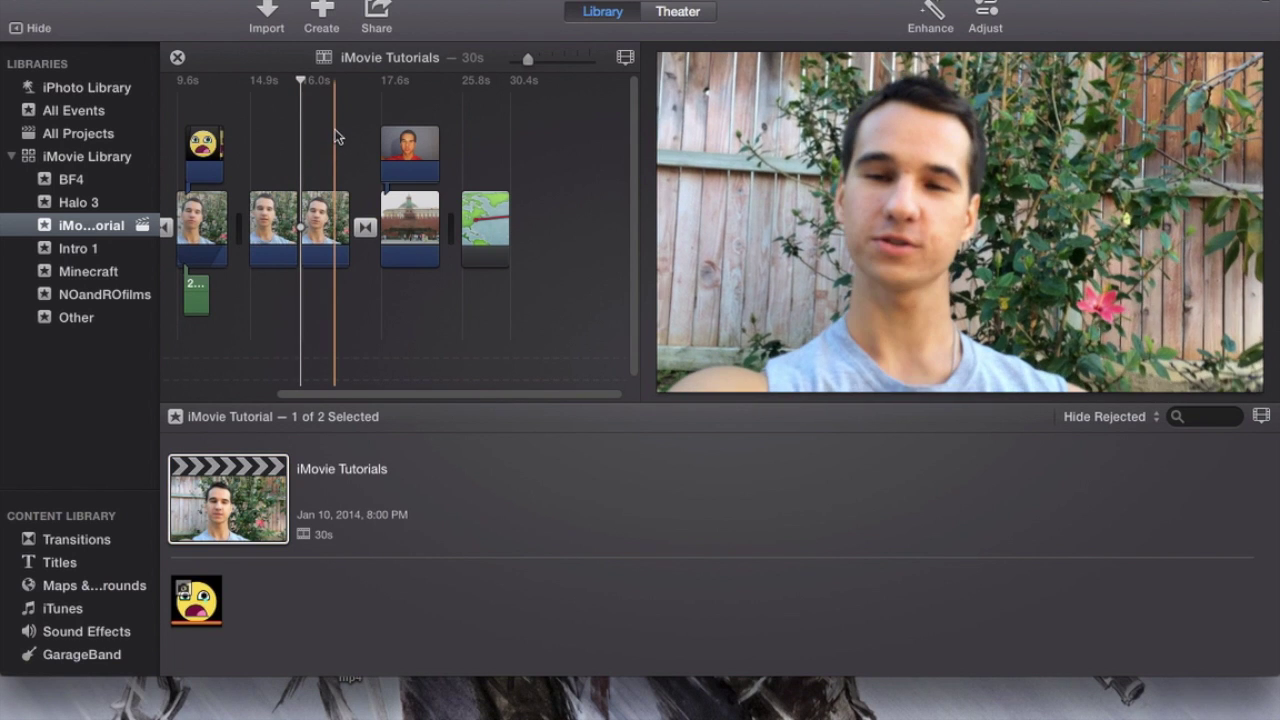
- Skim through the timeline clips, including the emoji cutaway, to preview them
{"action": "left_click", "coordinate": [204, 145]}
{"action": "scroll", "coordinate": [200, 130], "scroll_direction": "left", "scroll_amount": 5}
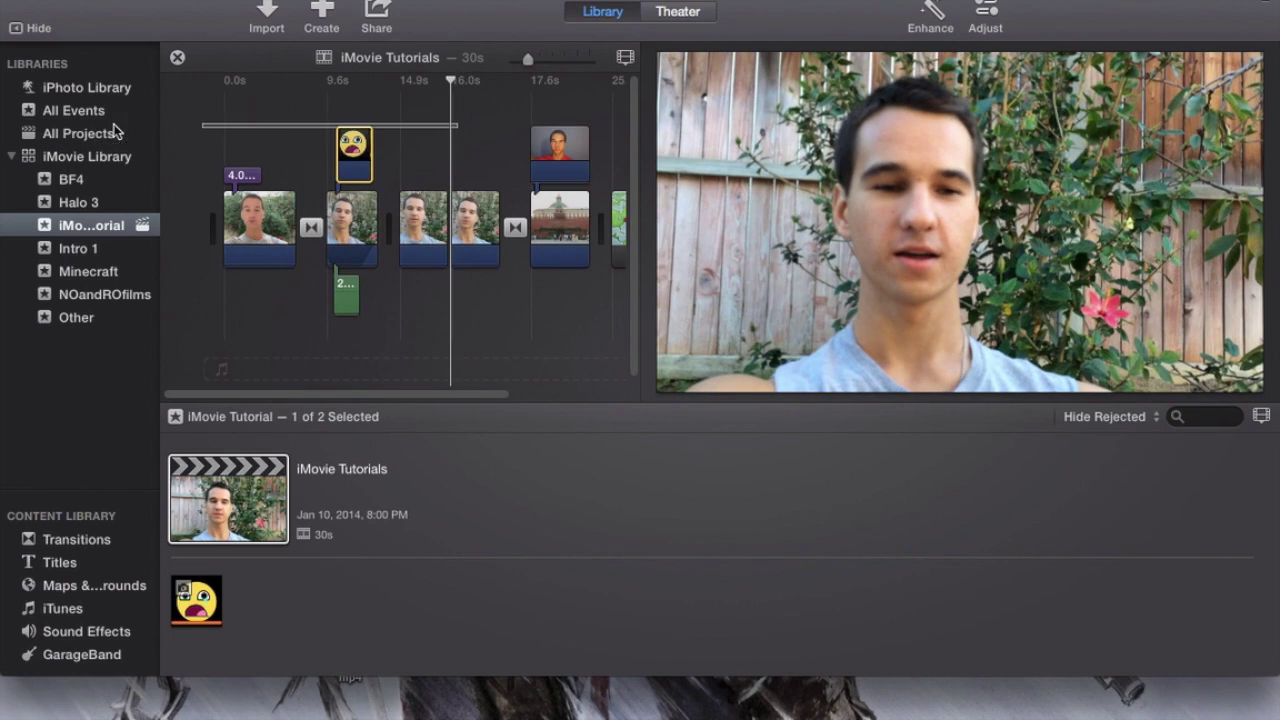
{"action": "left_click", "coordinate": [286, 150]}
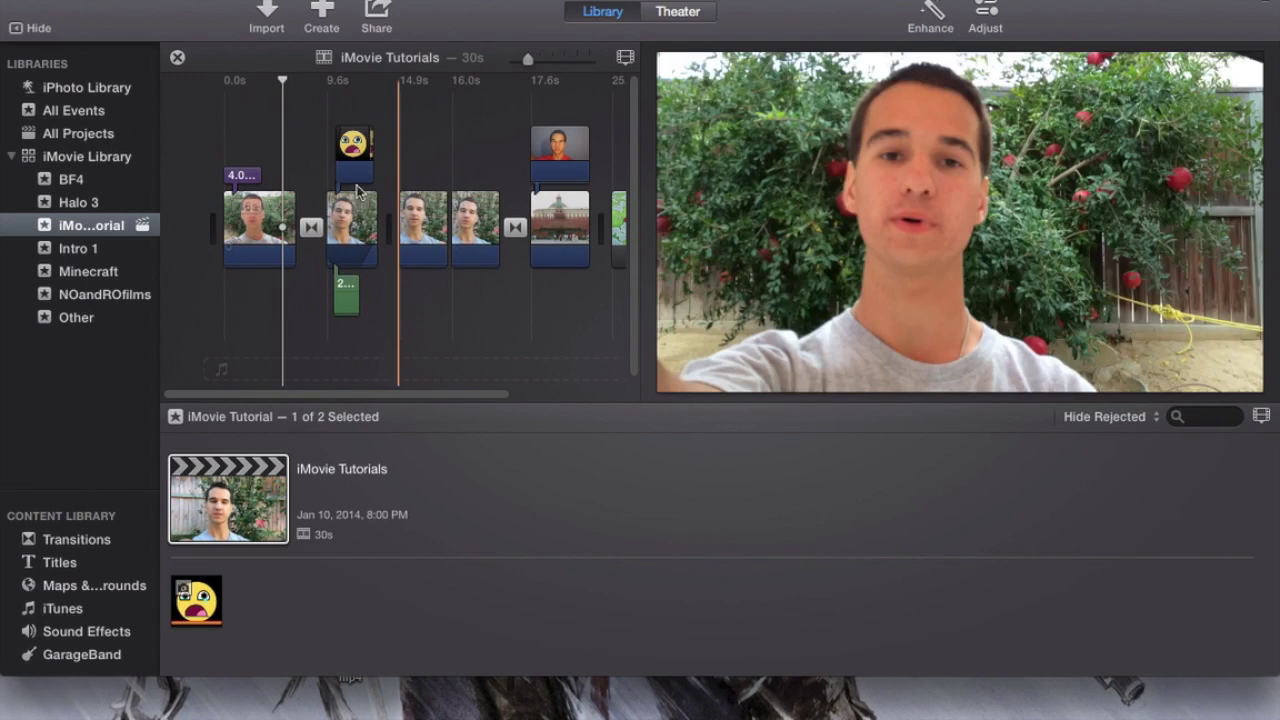
{"action": "left_click", "coordinate": [444, 160]}
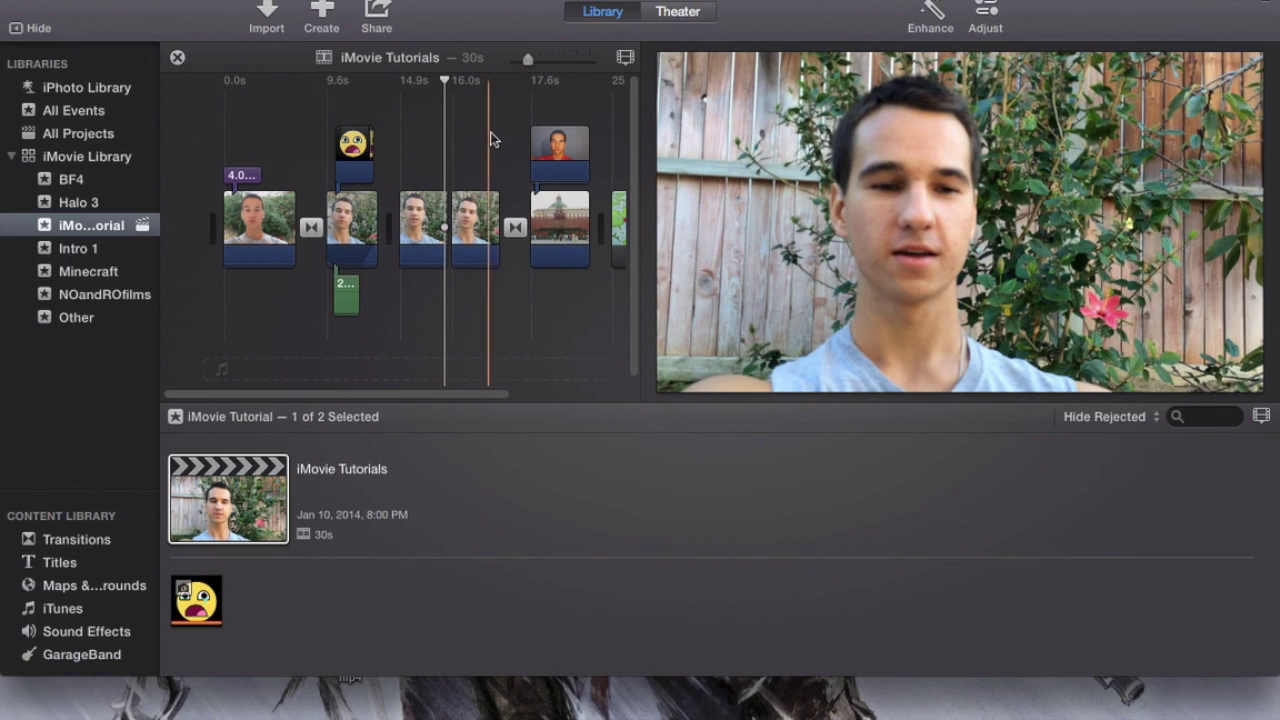
{"action": "scroll", "coordinate": [566, 143], "scroll_direction": "right", "scroll_amount": 2}
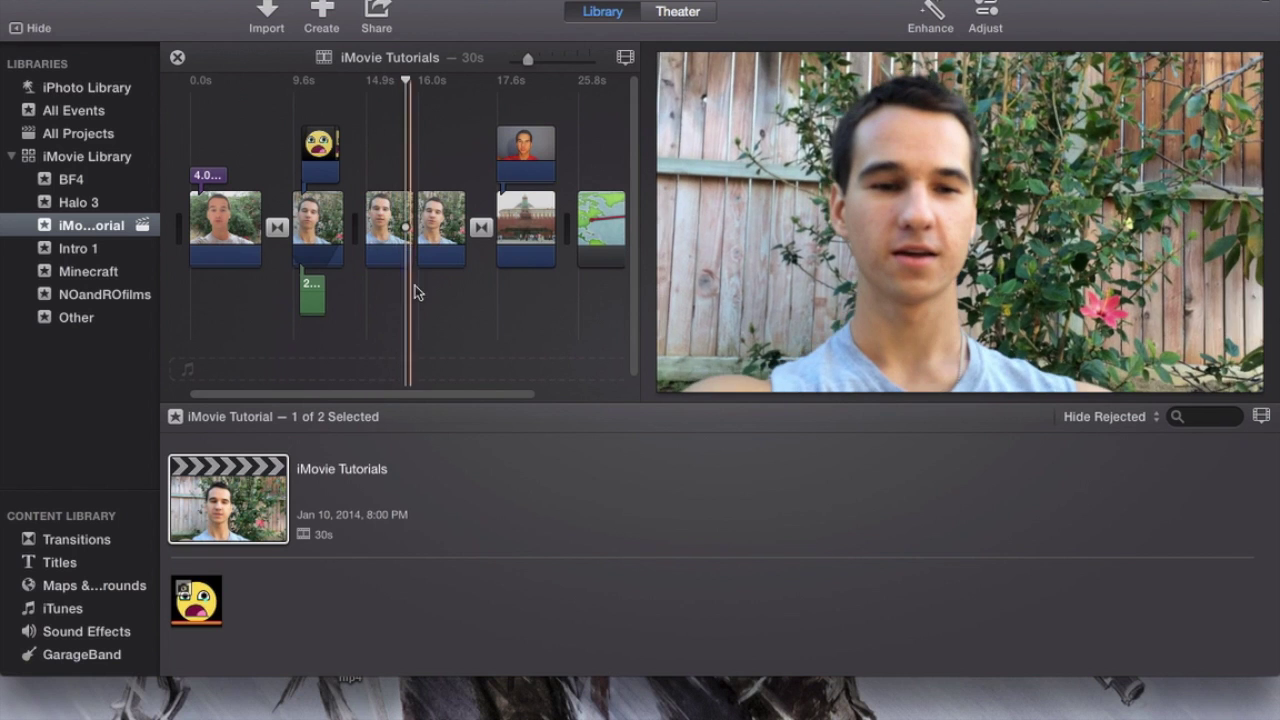
{"action": "left_click", "coordinate": [240, 500]}
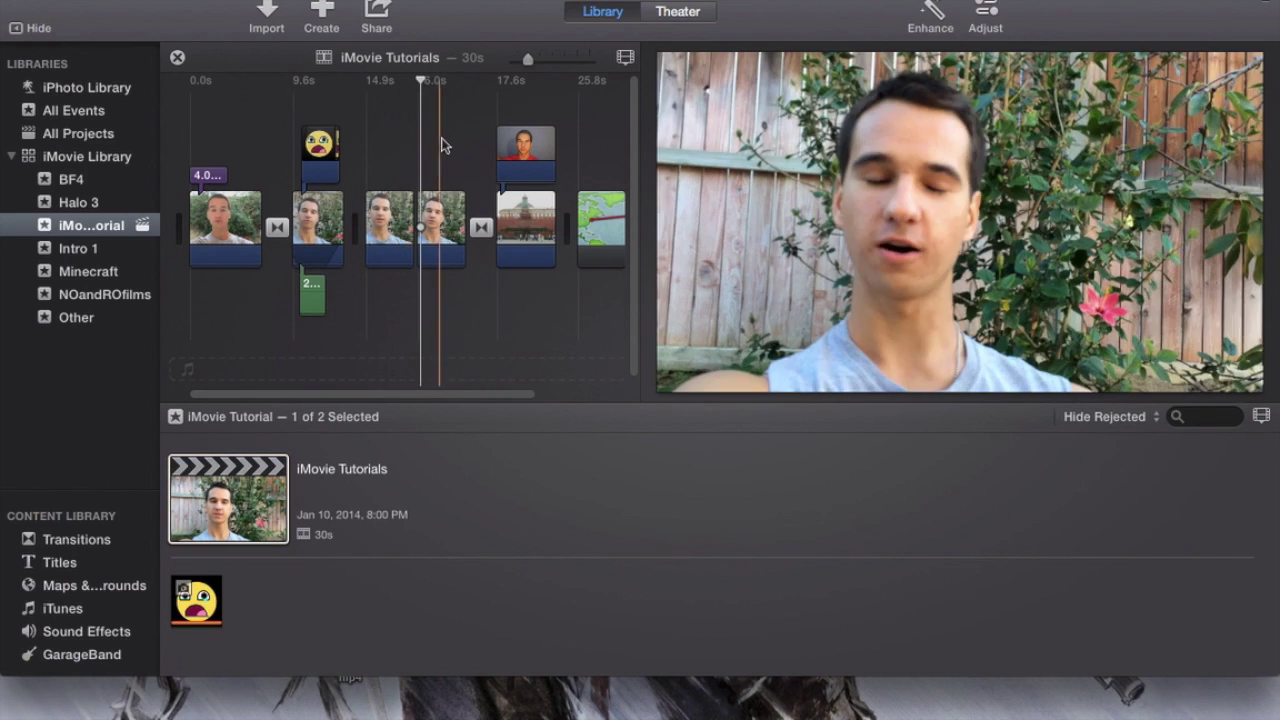
{"action": "left_click", "coordinate": [399, 140]}
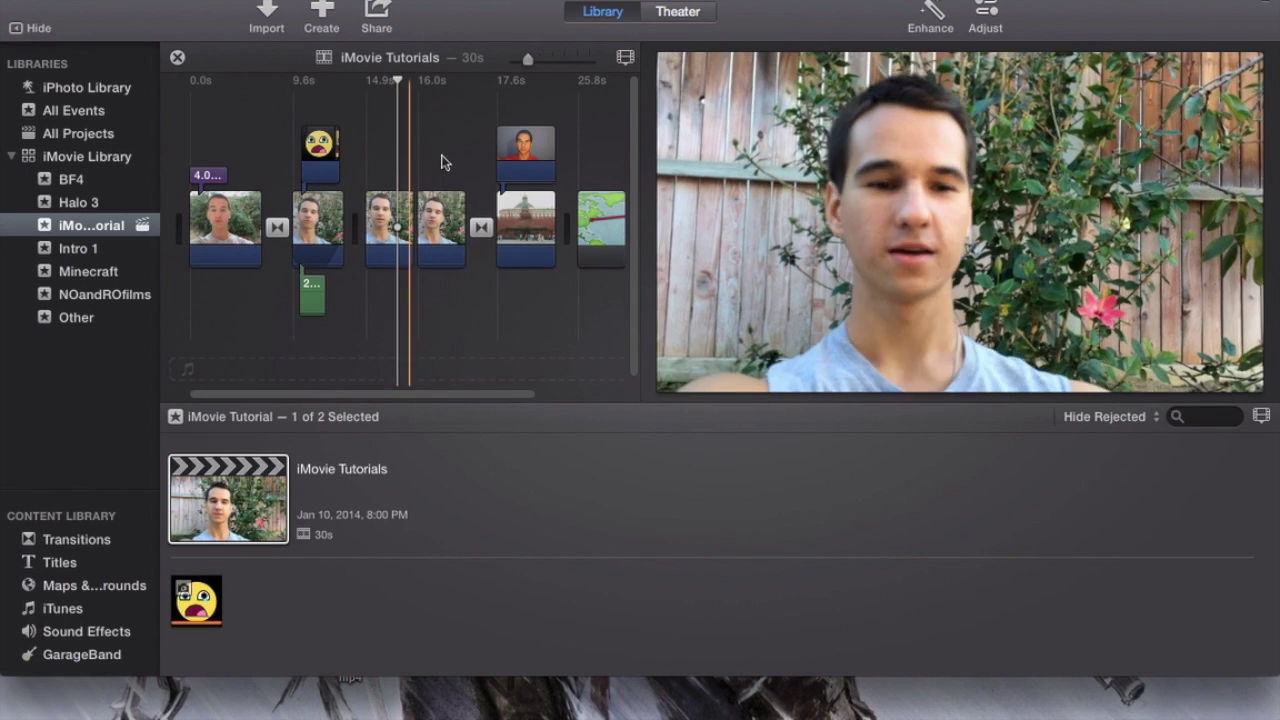
- Select the Sad face copy clip and bring up the Share destinations list
{"action": "left_click", "coordinate": [205, 603]}
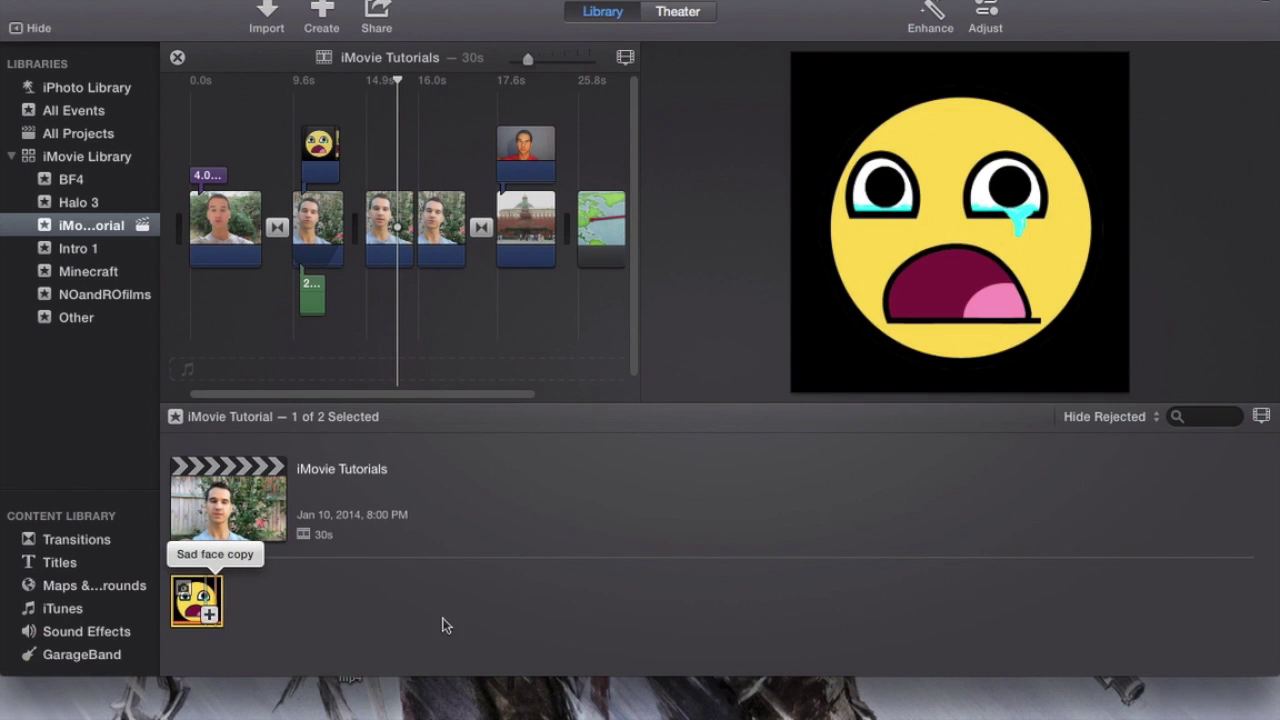
{"action": "left_click", "coordinate": [203, 603]}
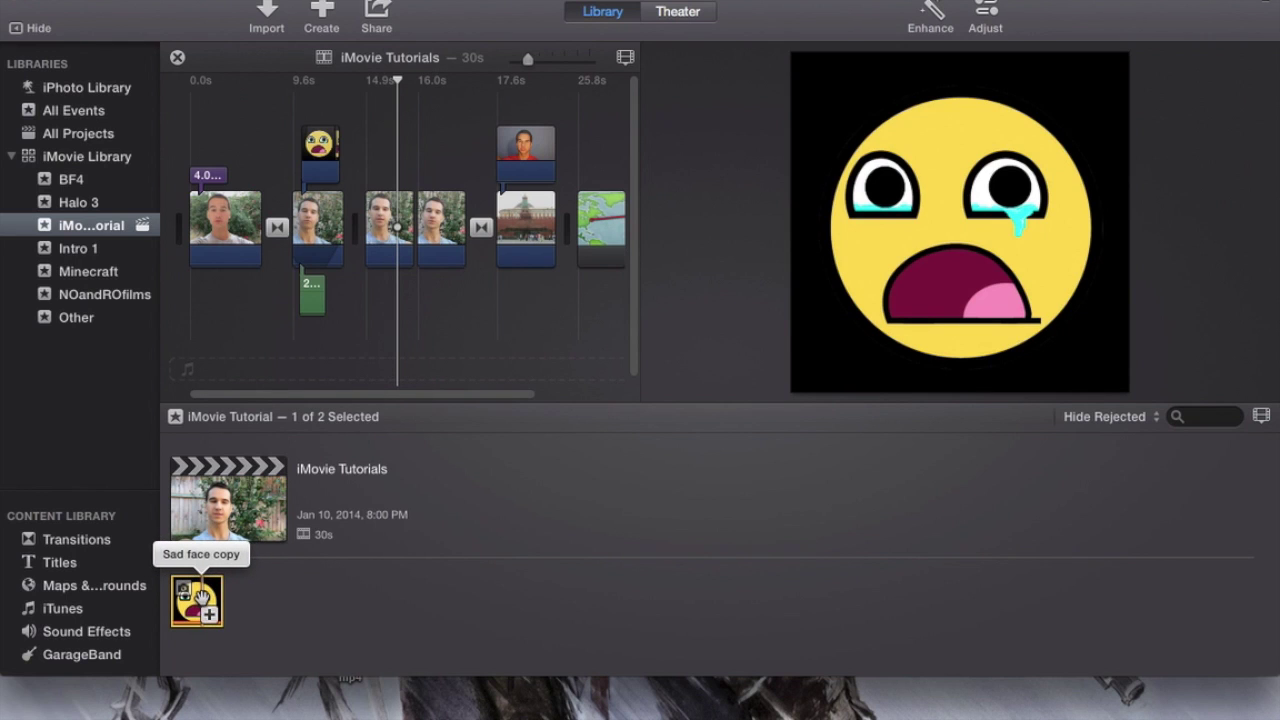
{"action": "left_click", "coordinate": [376, 12]}
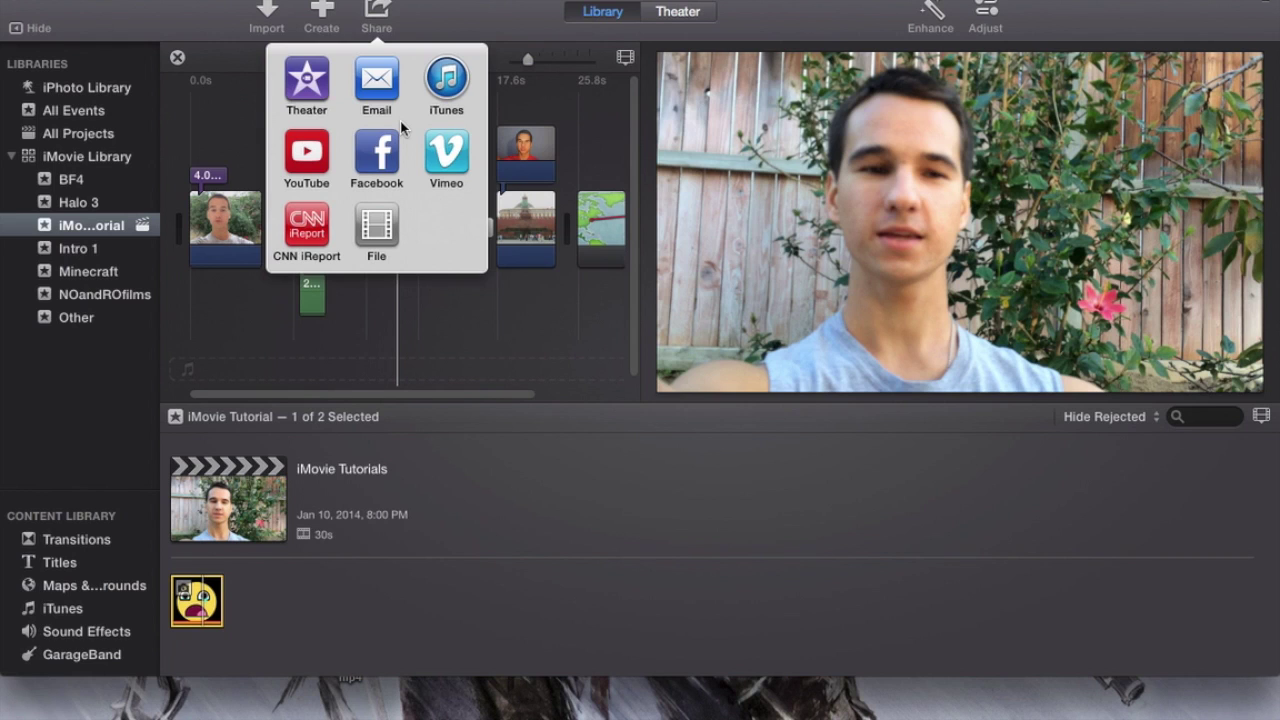
- Open the File export settings for Sad face copy and view its output sizes without changing them
{"action": "left_click", "coordinate": [383, 226]}
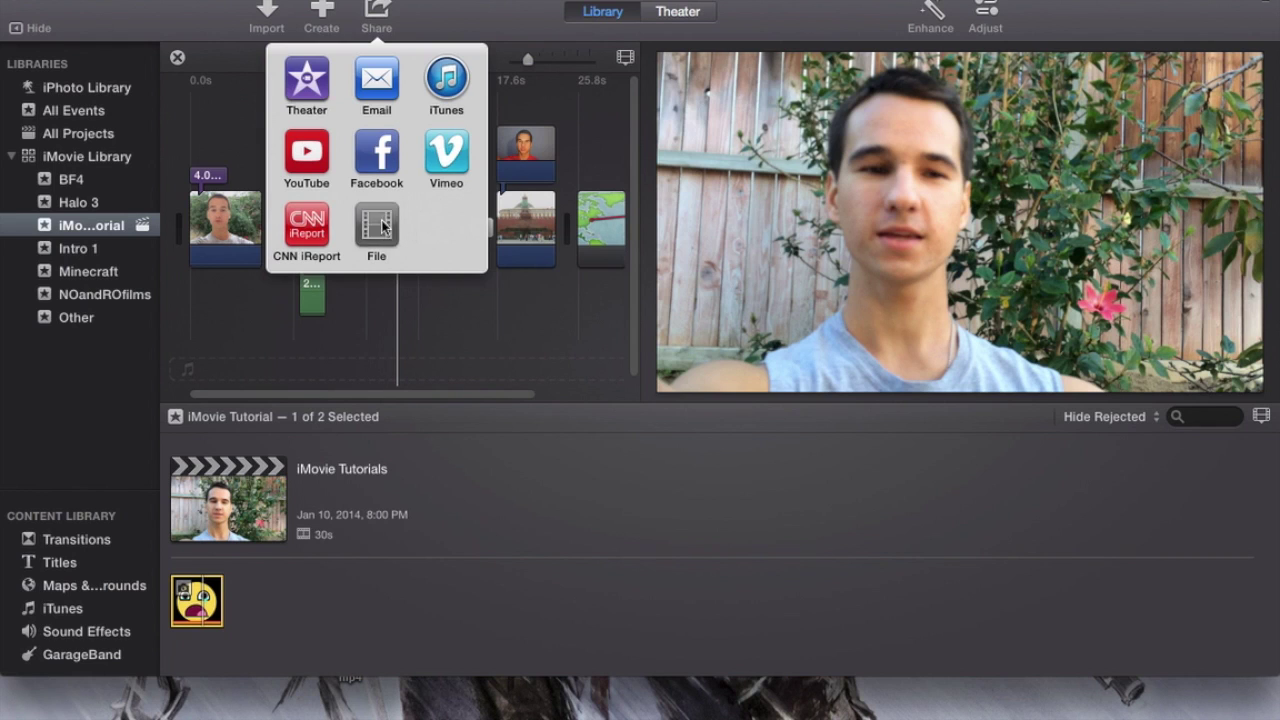
{"action": "left_click", "coordinate": [866, 390]}
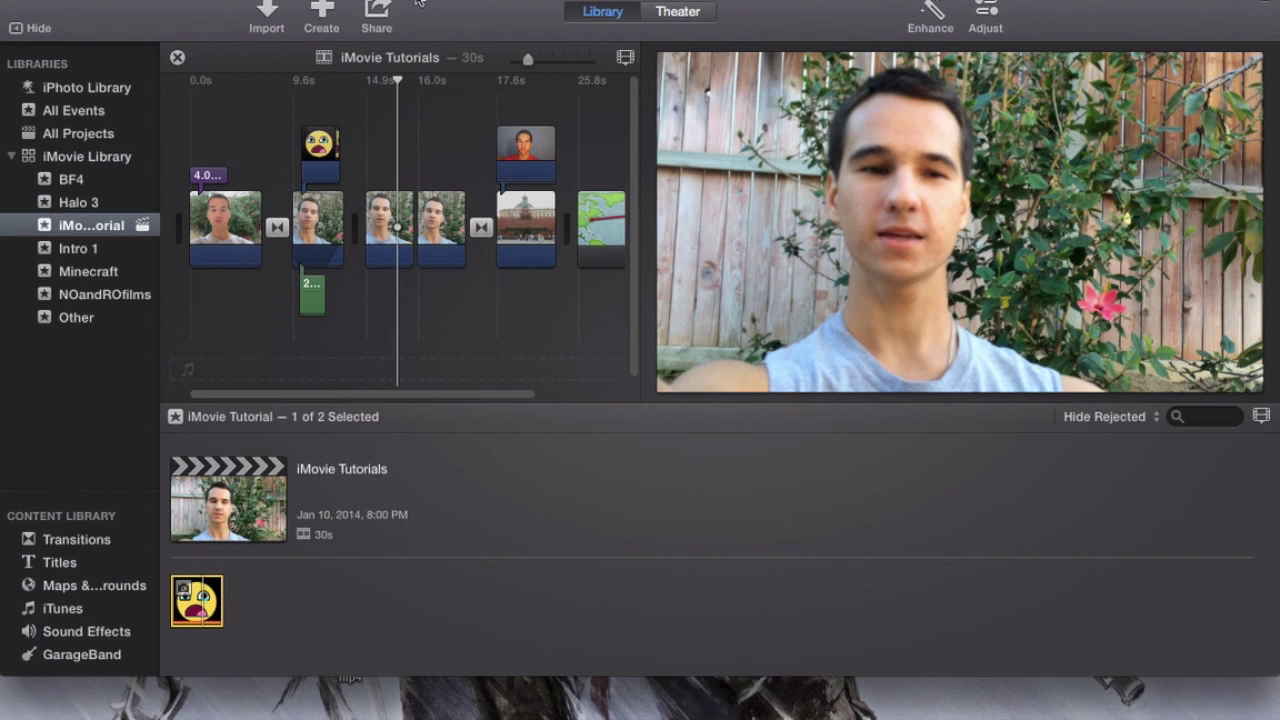
{"action": "left_click", "coordinate": [377, 15]}
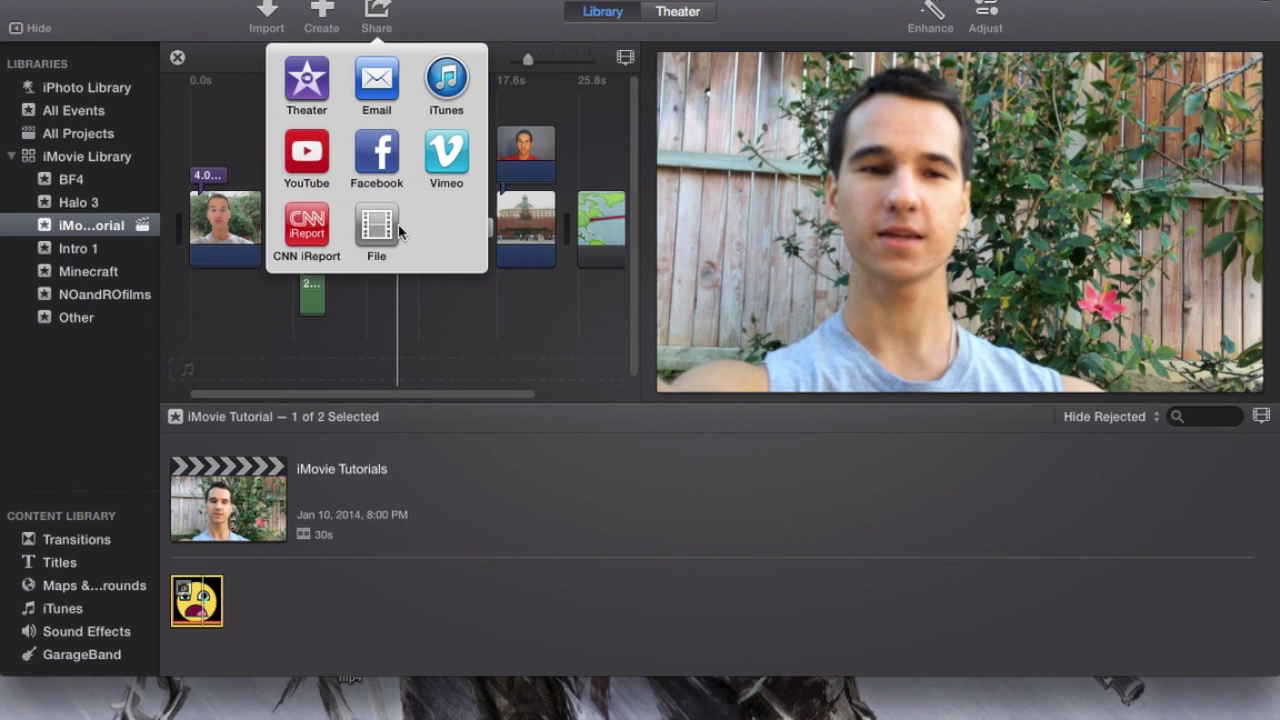
{"action": "left_click", "coordinate": [378, 228]}
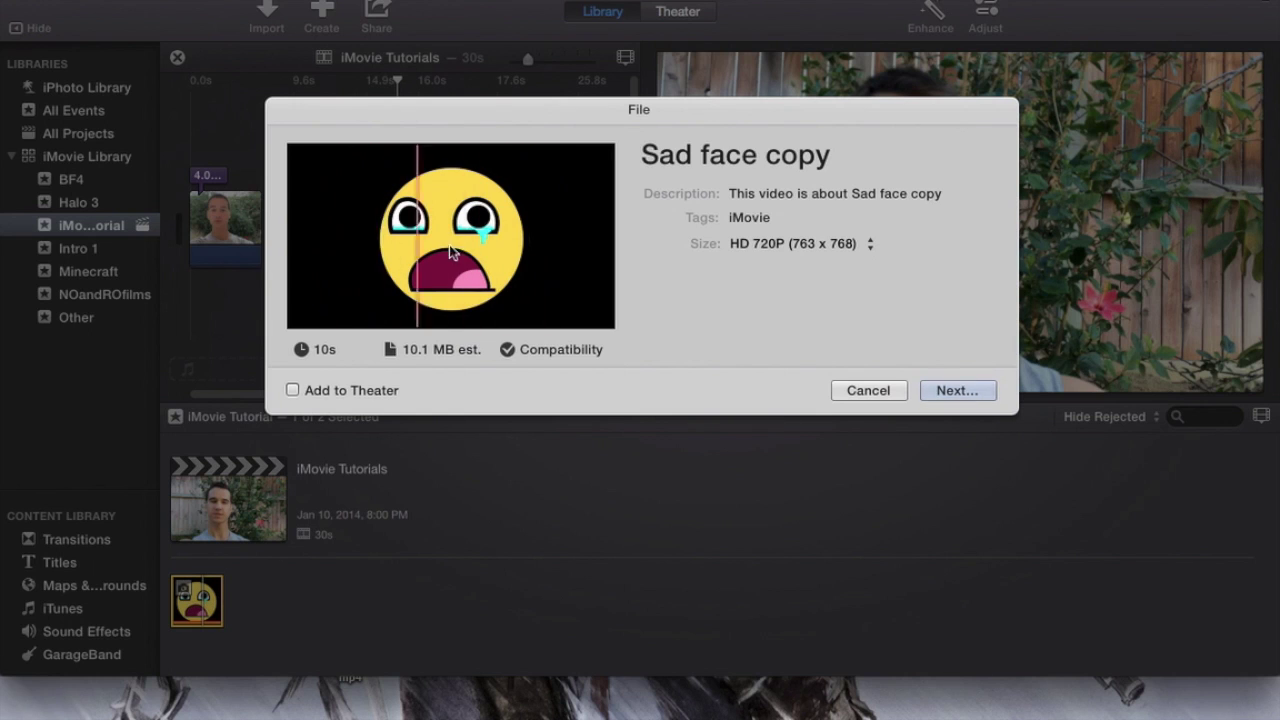
{"action": "left_click", "coordinate": [838, 245]}
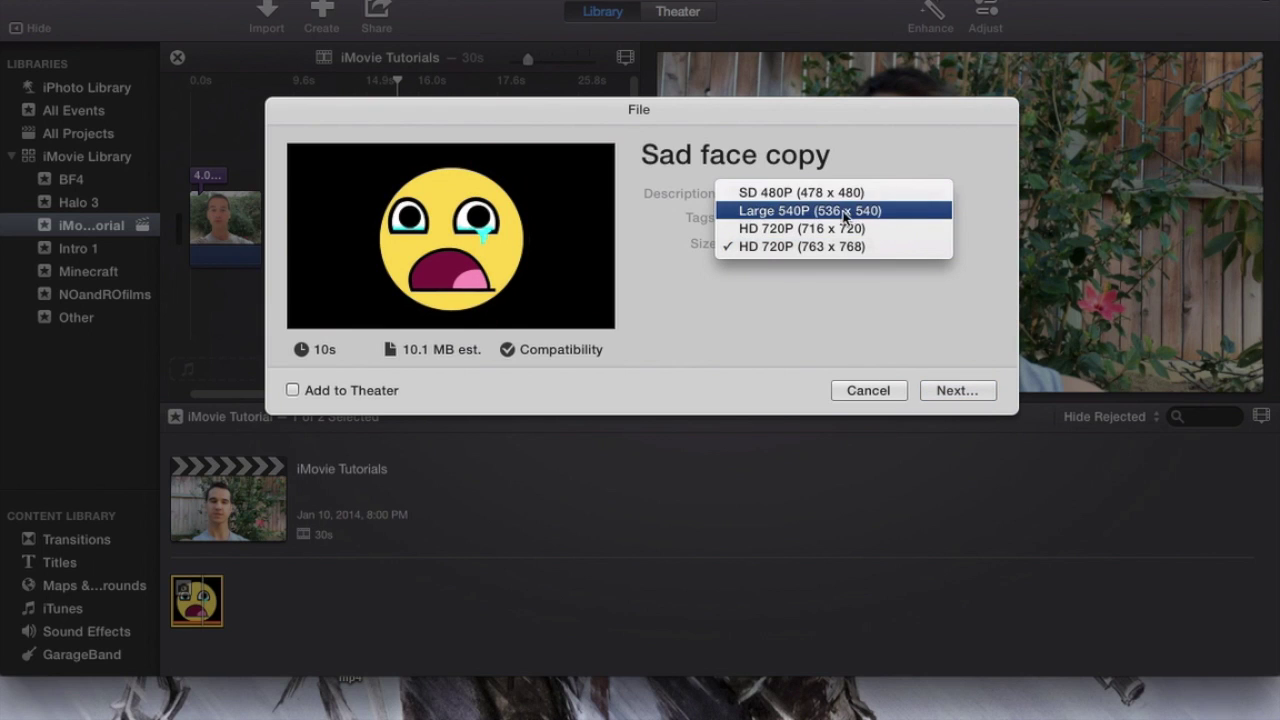
{"action": "left_click", "coordinate": [875, 390]}
- Cancel the Sad face copy export and select the iMovie Tutorials project instead
{"action": "left_click", "coordinate": [870, 399]}
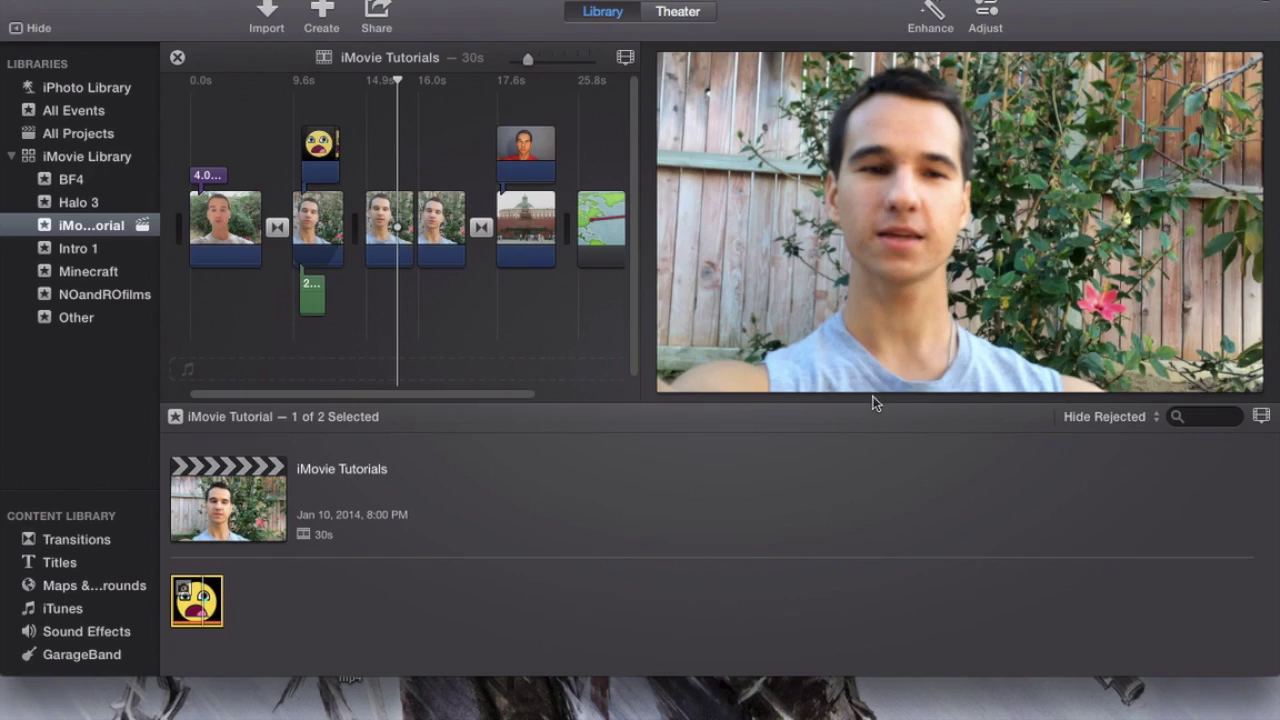
{"action": "left_click_drag", "start_coordinate": [389, 117], "coordinate": [534, 310]}
{"action": "left_click", "coordinate": [403, 134]}
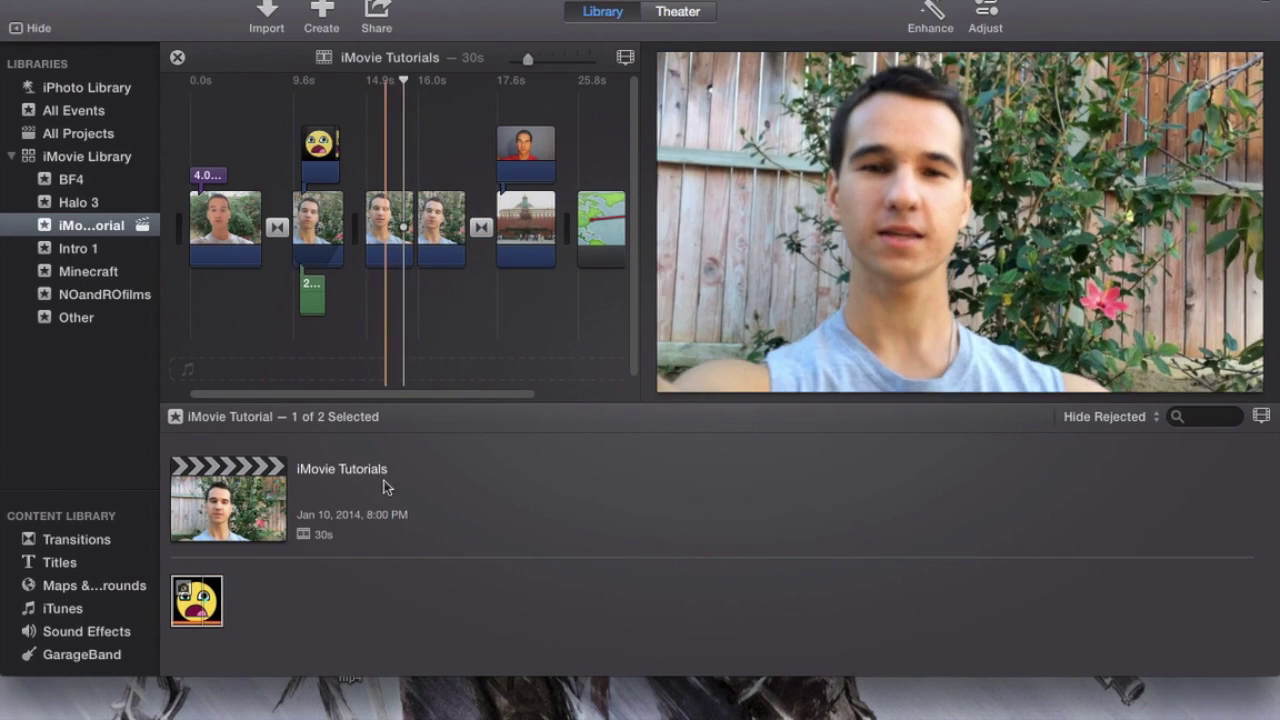
{"action": "left_click", "coordinate": [268, 487]}
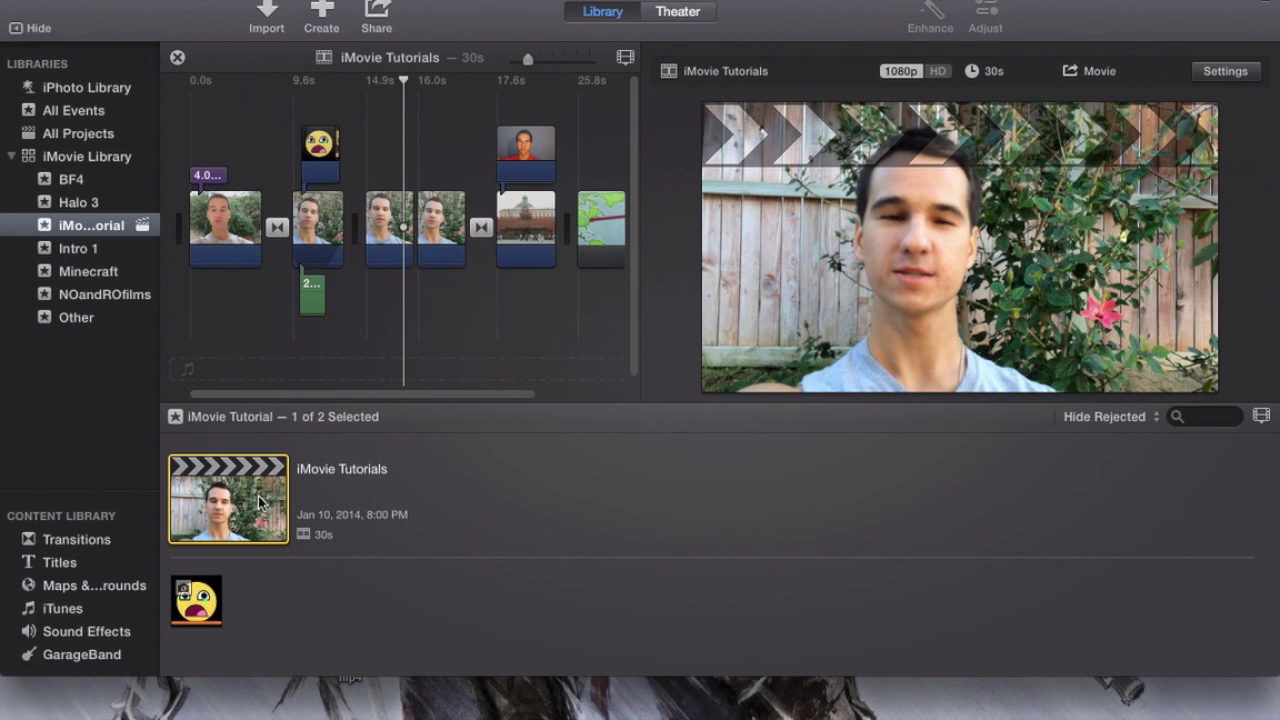
{"action": "left_click_drag", "start_coordinate": [480, 393], "coordinate": [343, 386]}
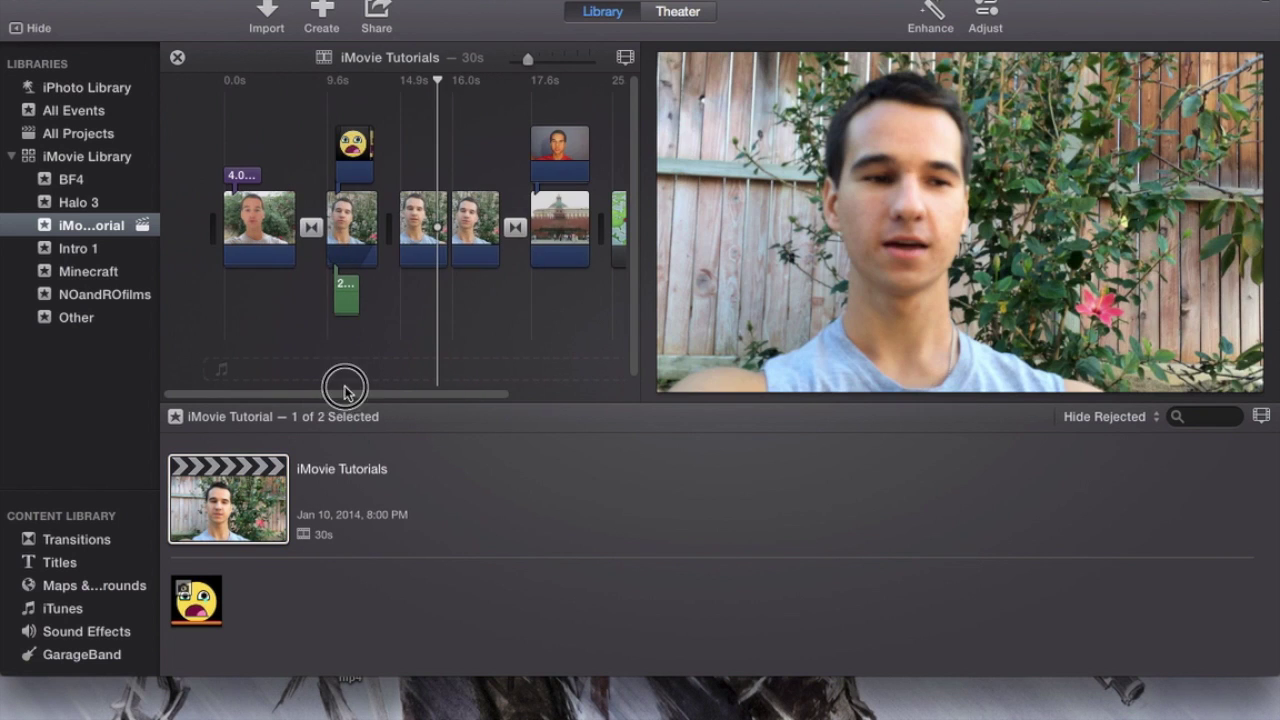
- Share iMovie Tutorials as a file at HD 720P (1280 x 720) and continue to saving
{"action": "left_click", "coordinate": [377, 14]}
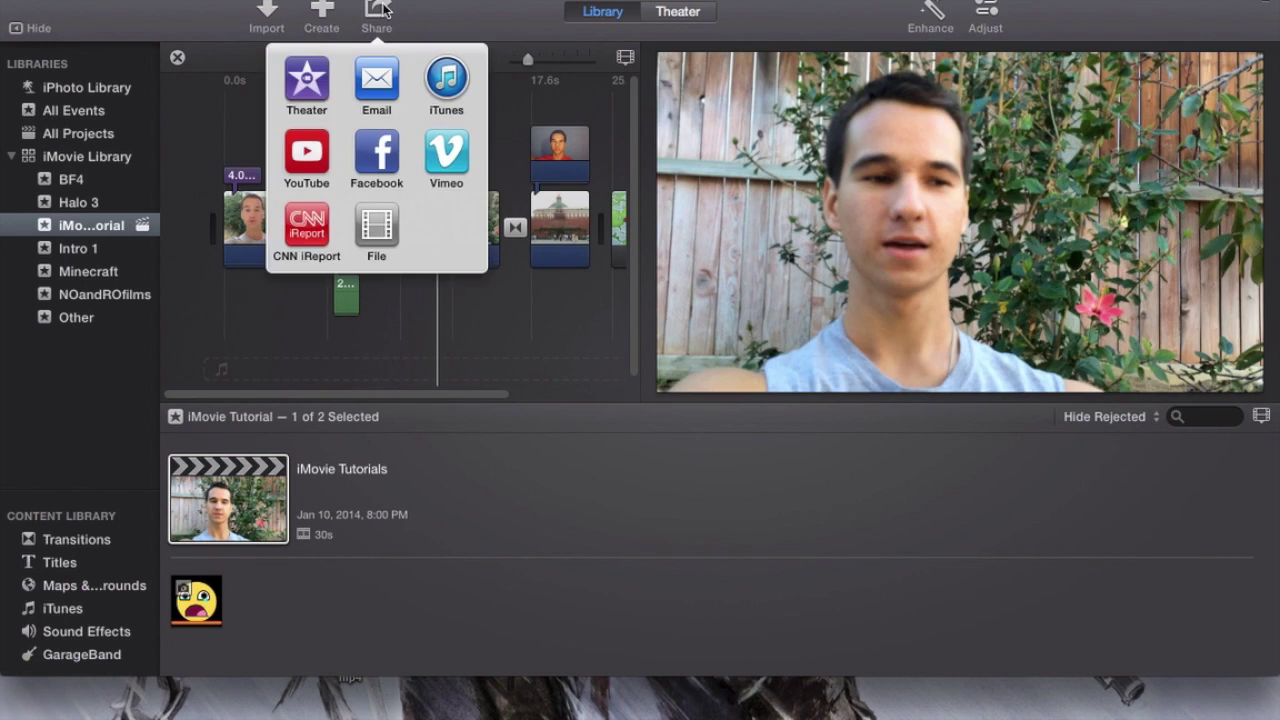
{"action": "left_click", "coordinate": [388, 226]}
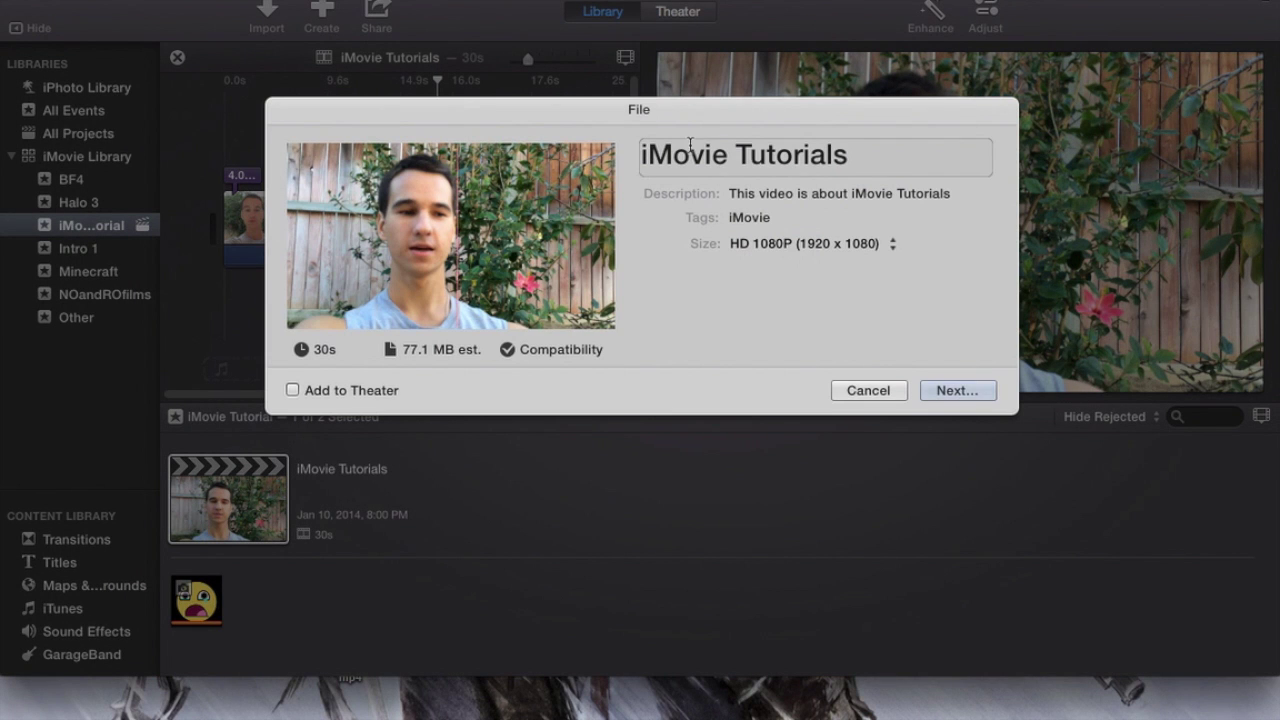
{"action": "left_click", "coordinate": [646, 152]}
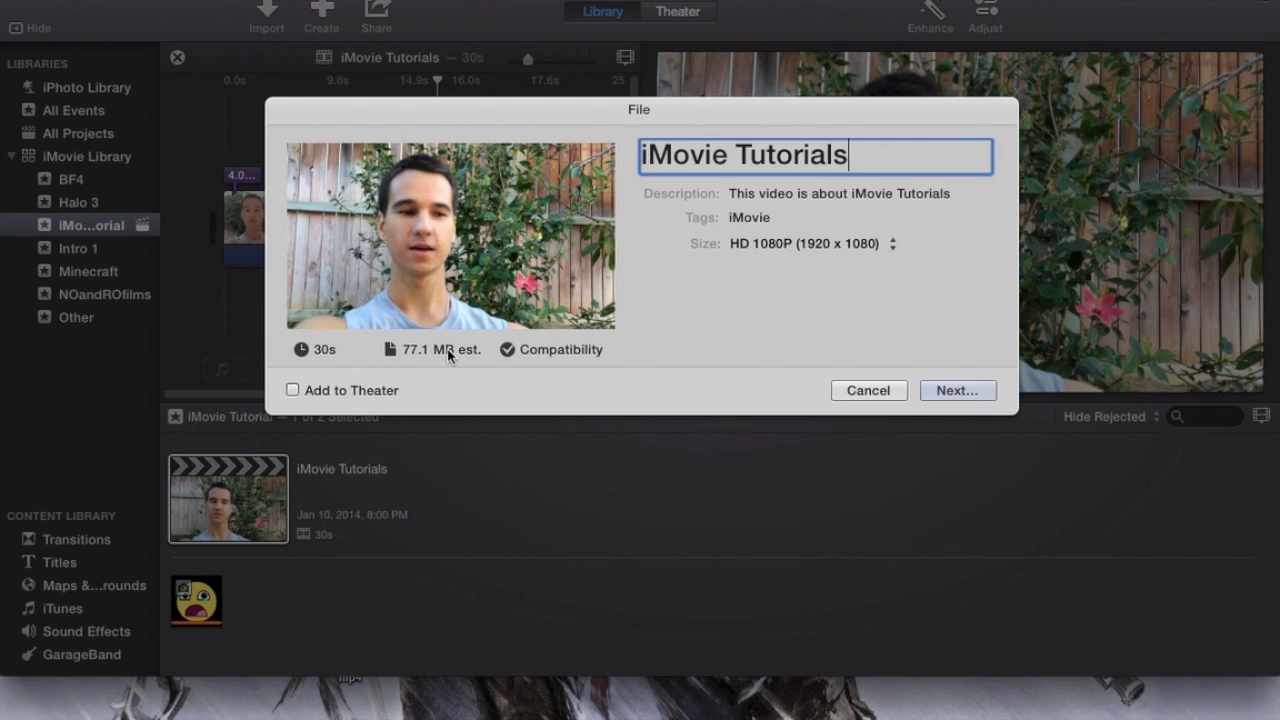
{"action": "left_click", "coordinate": [830, 243]}
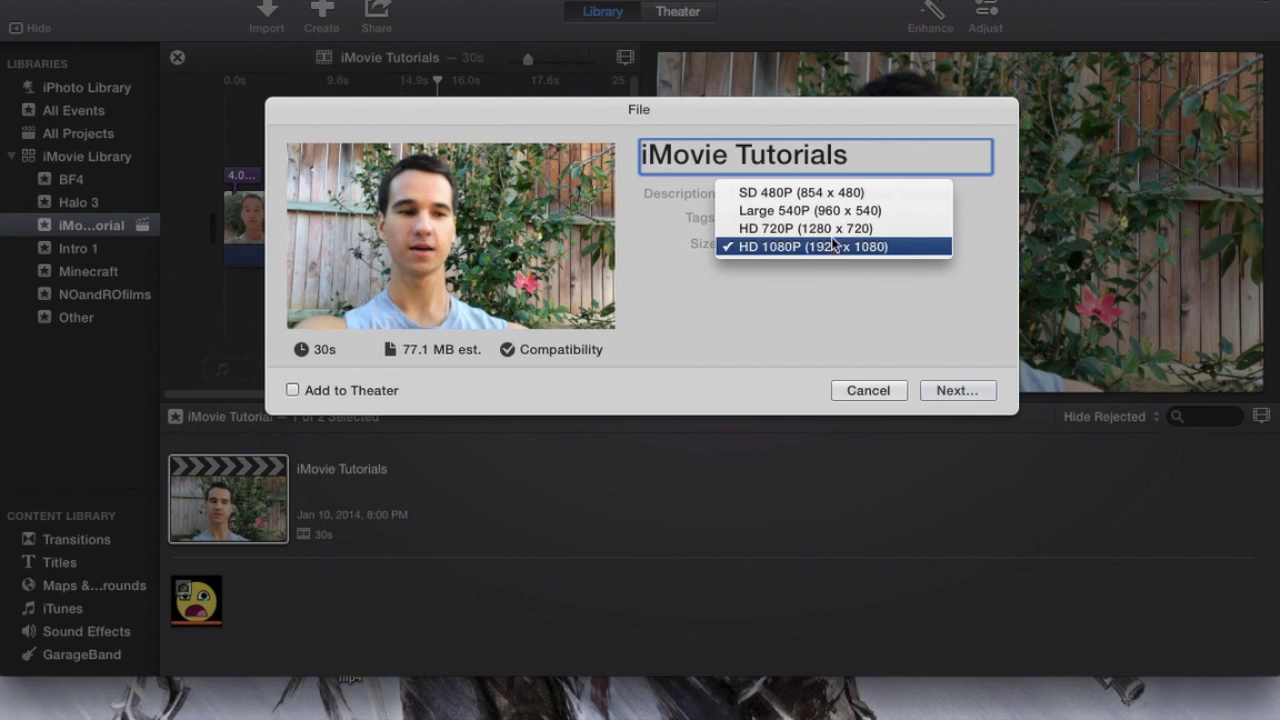
{"action": "left_click", "coordinate": [836, 212]}
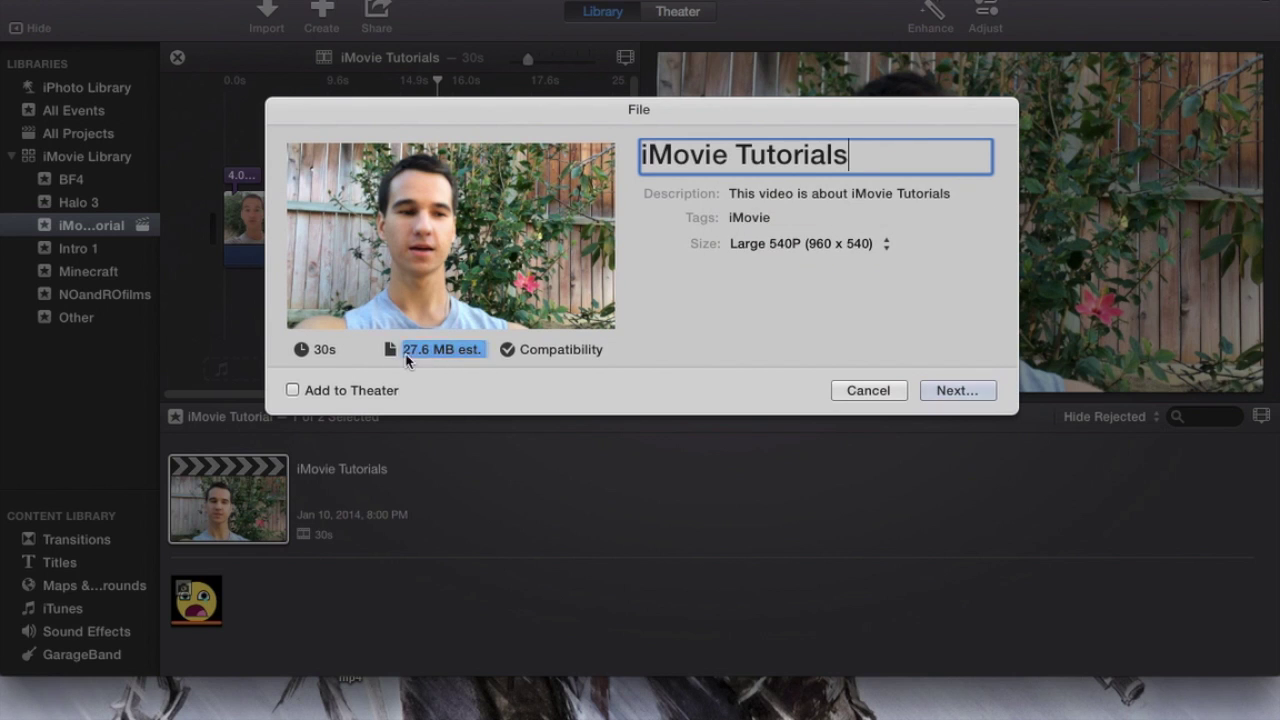
{"action": "left_click", "coordinate": [762, 247]}
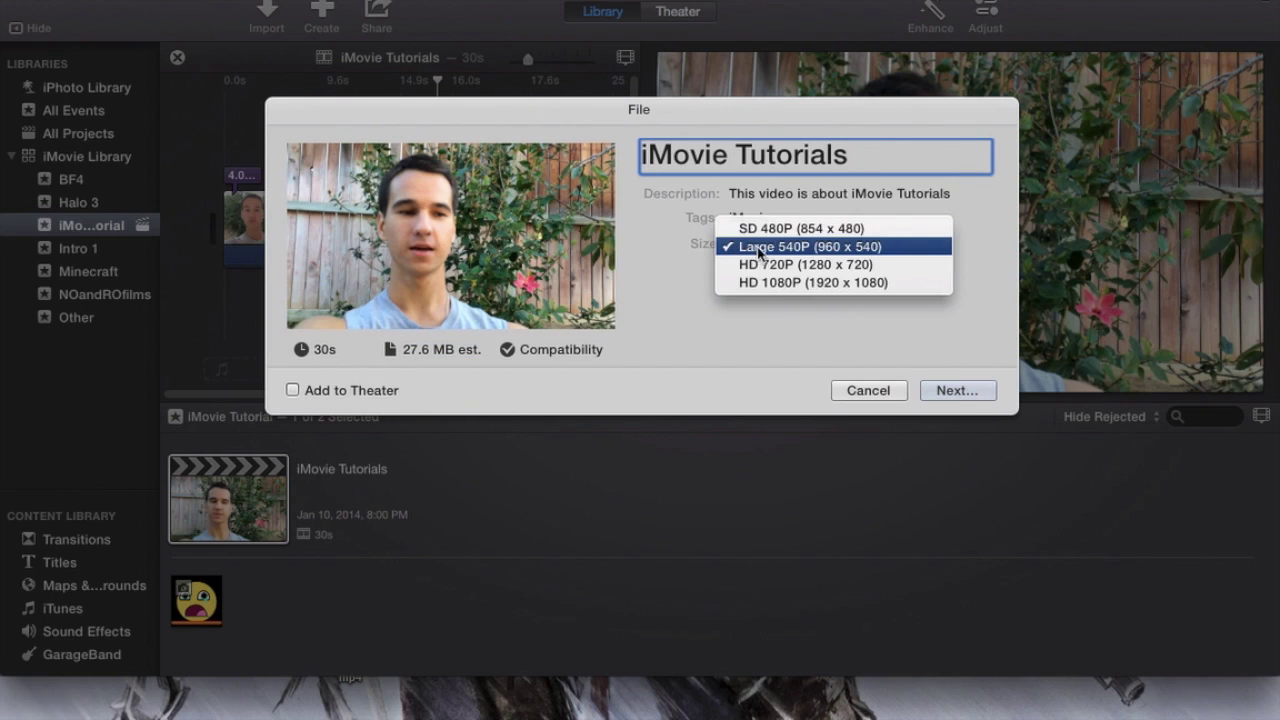
{"action": "left_click", "coordinate": [799, 283]}
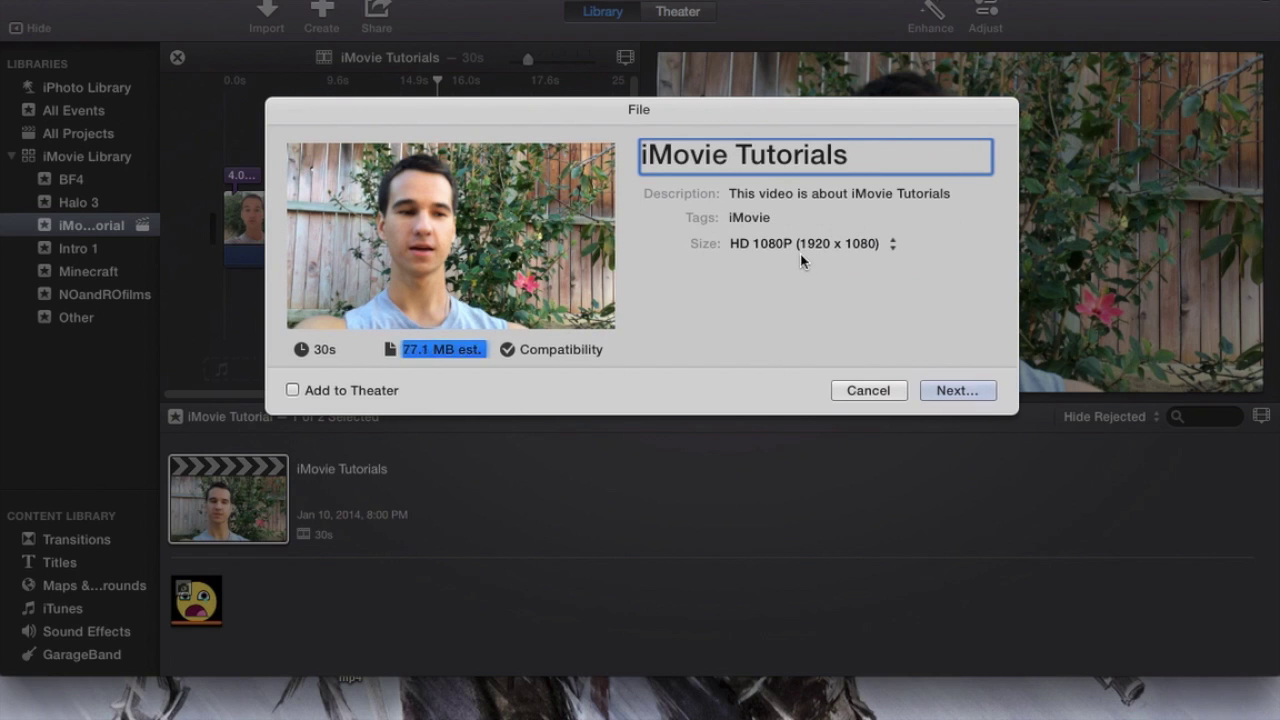
{"action": "left_click", "coordinate": [810, 243]}
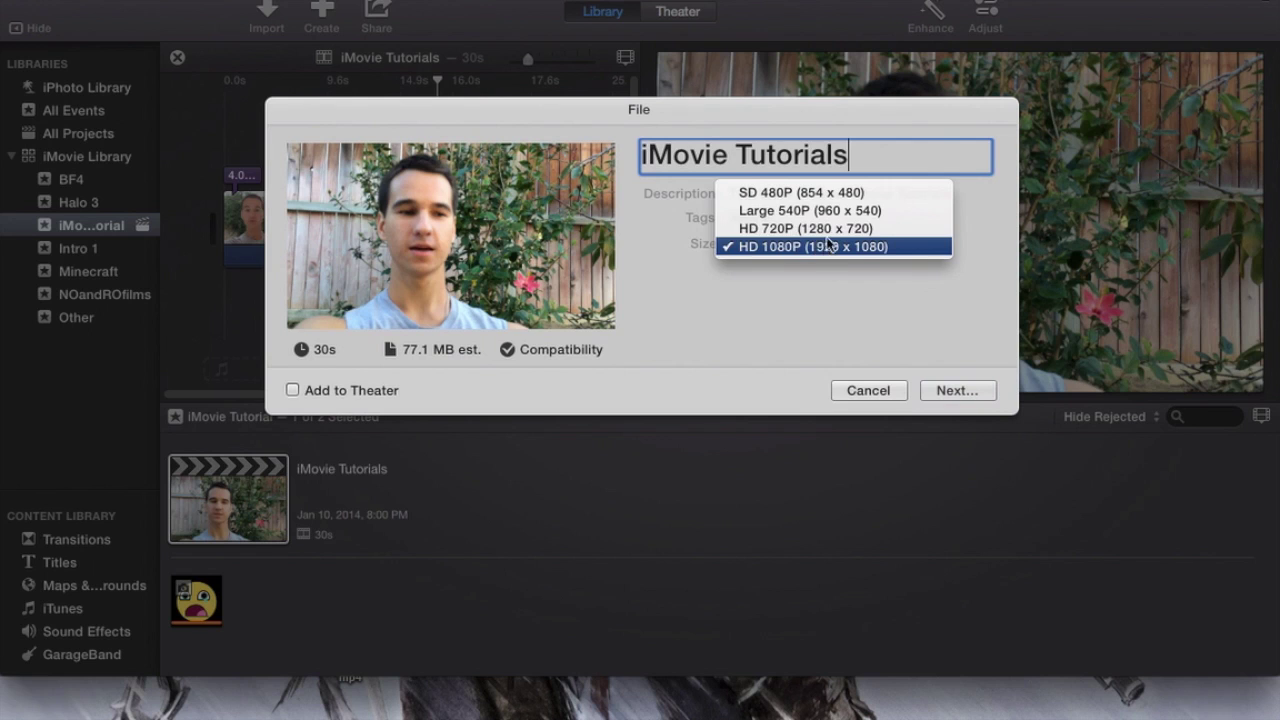
{"action": "left_click", "coordinate": [827, 229]}
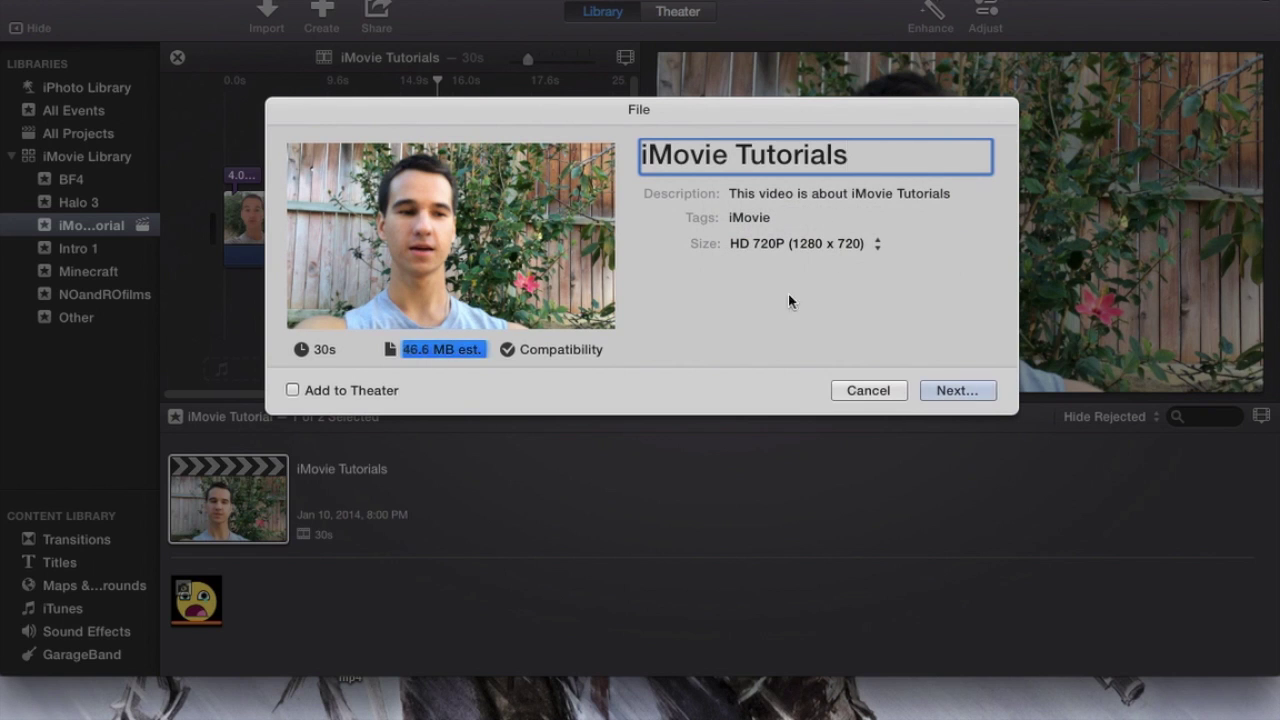
{"action": "mouse_move", "coordinate": [508, 358]}
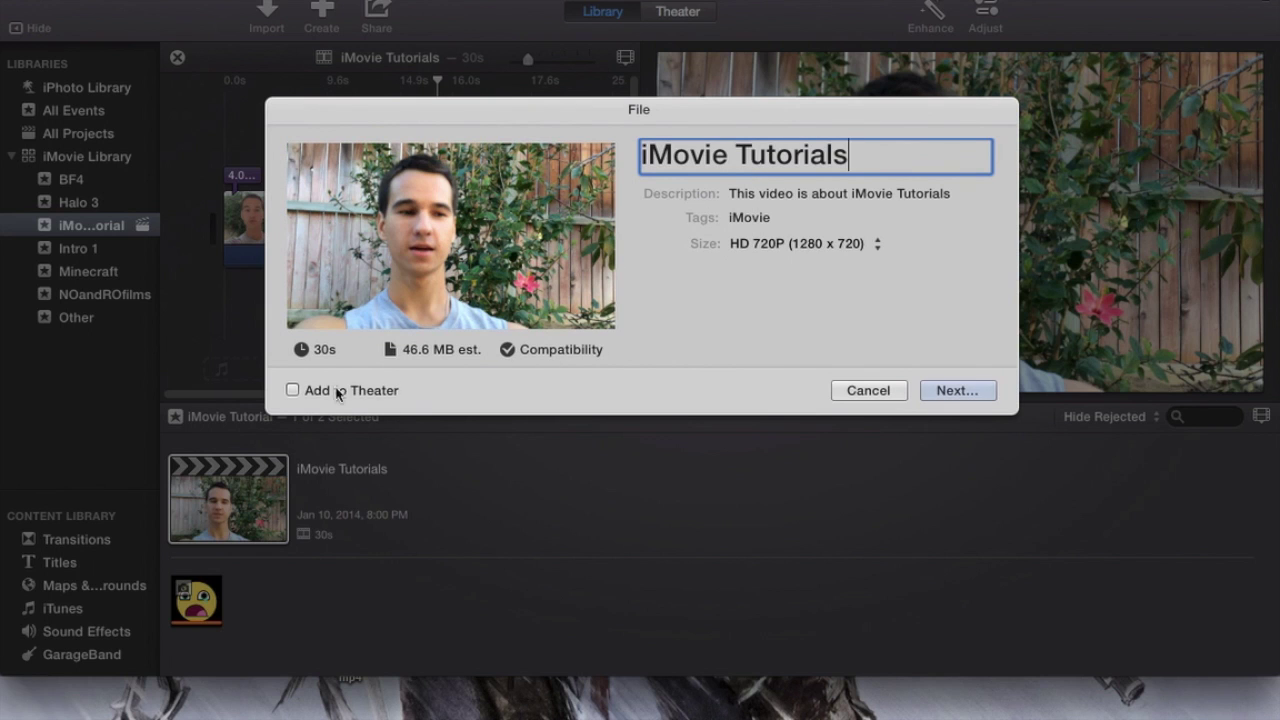
{"action": "left_click", "coordinate": [946, 391]}
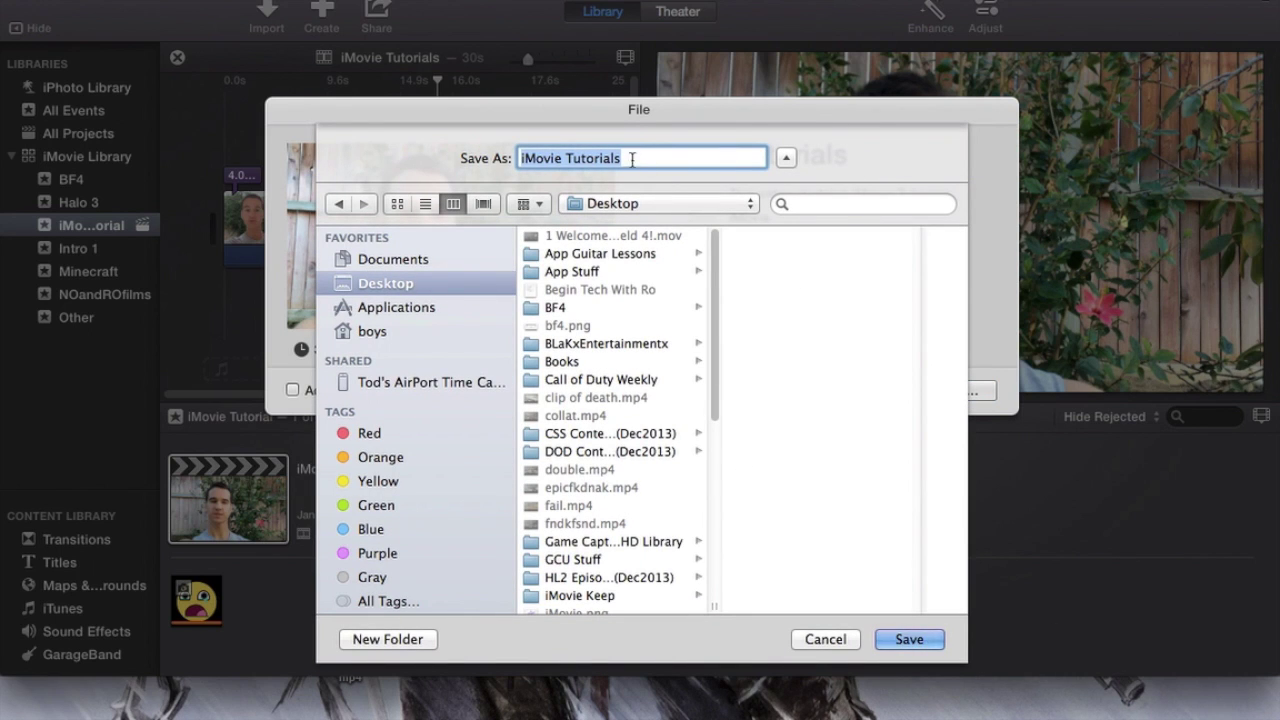
- Save the export as 'iMovie Tutorials' on the Desktop and check its transcoding progress
{"action": "left_click", "coordinate": [632, 158]}
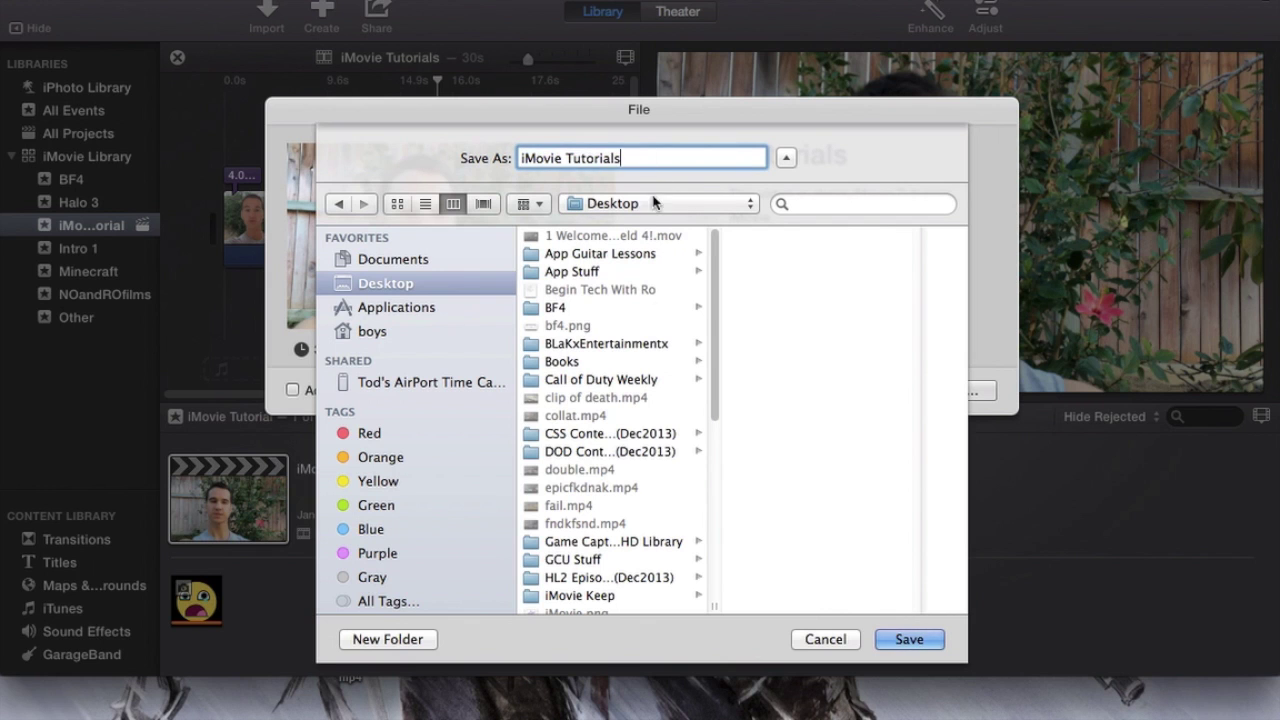
{"action": "left_click", "coordinate": [909, 639]}
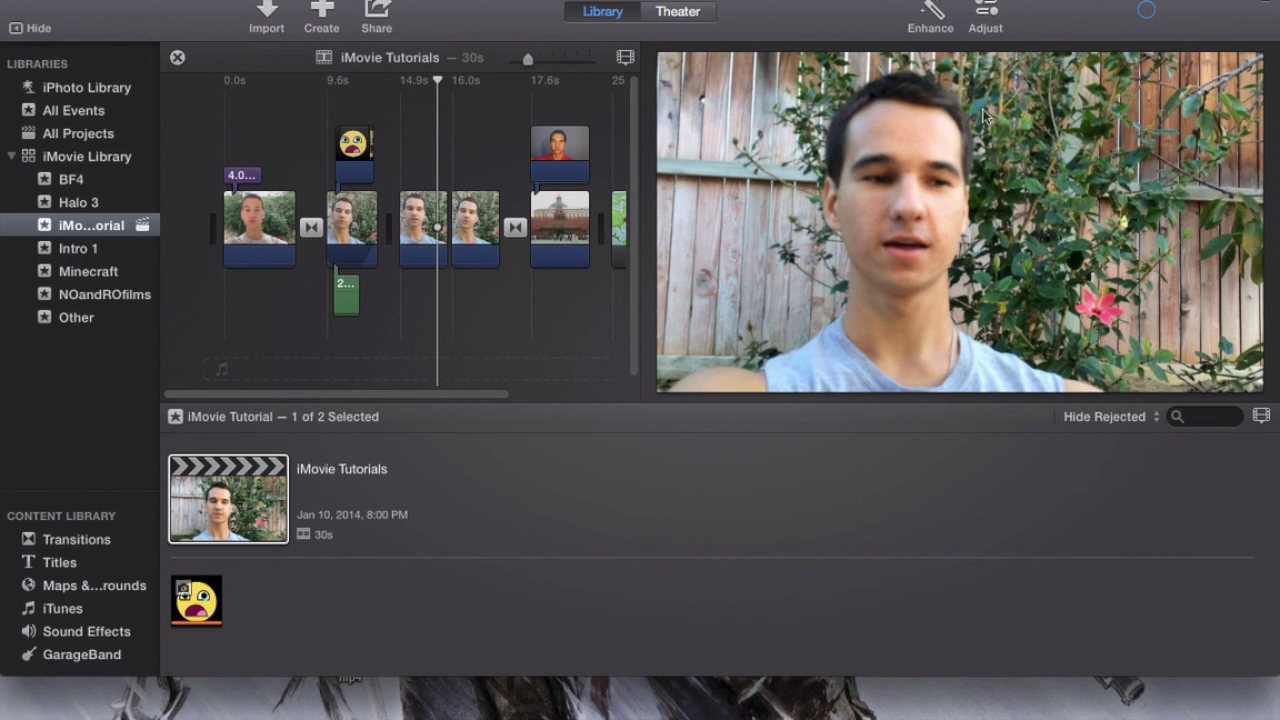
{"action": "left_click_drag", "start_coordinate": [838, 2], "coordinate": [780, 4]}
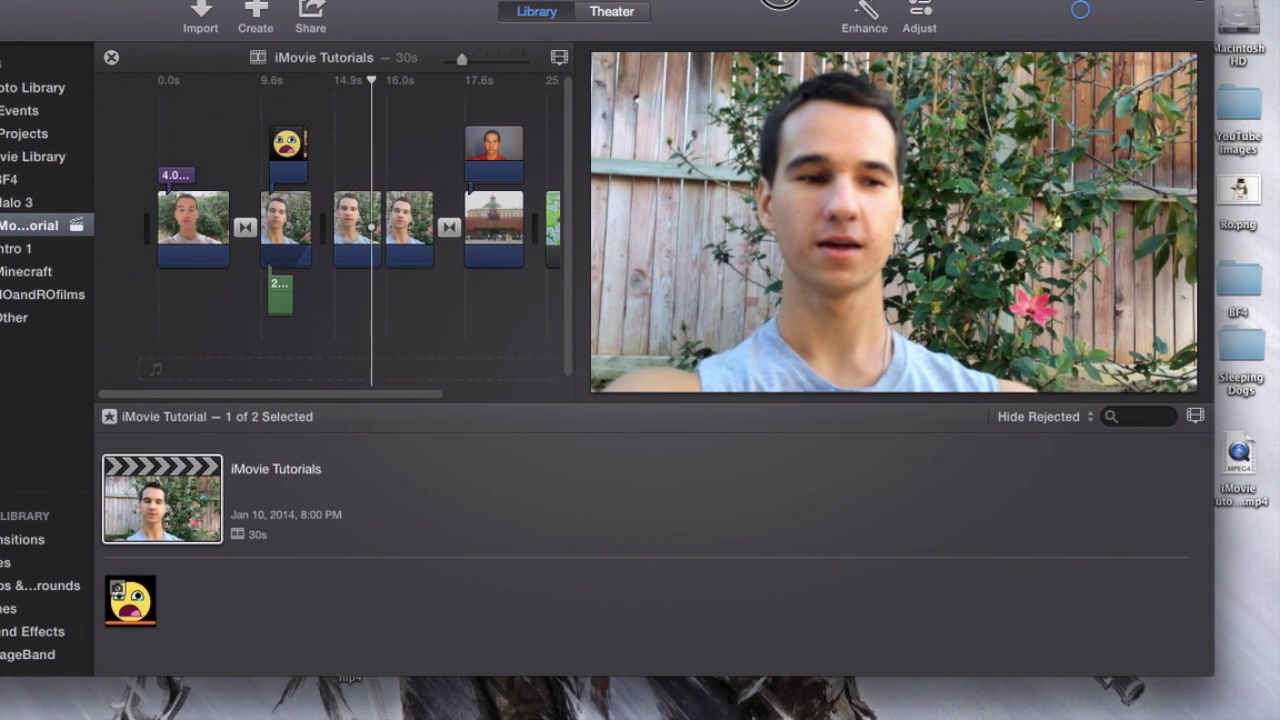
{"action": "left_click", "coordinate": [1250, 468]}
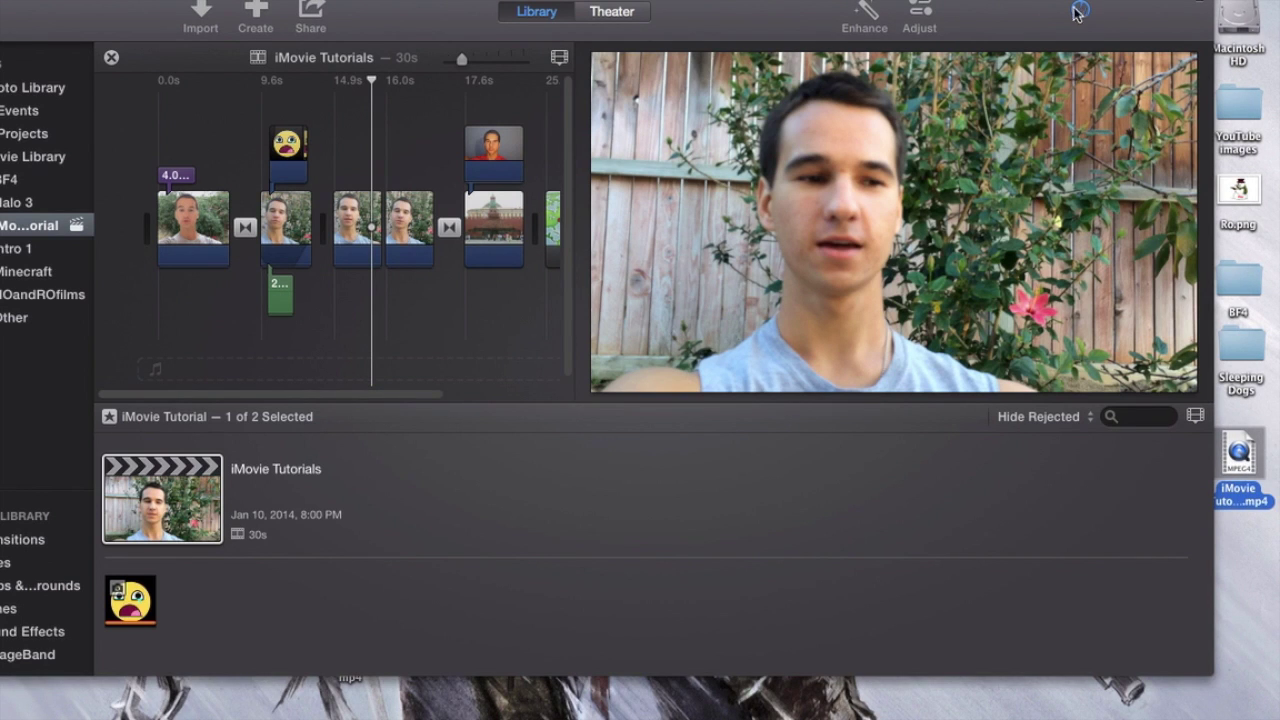
{"action": "left_click", "coordinate": [1081, 12]}
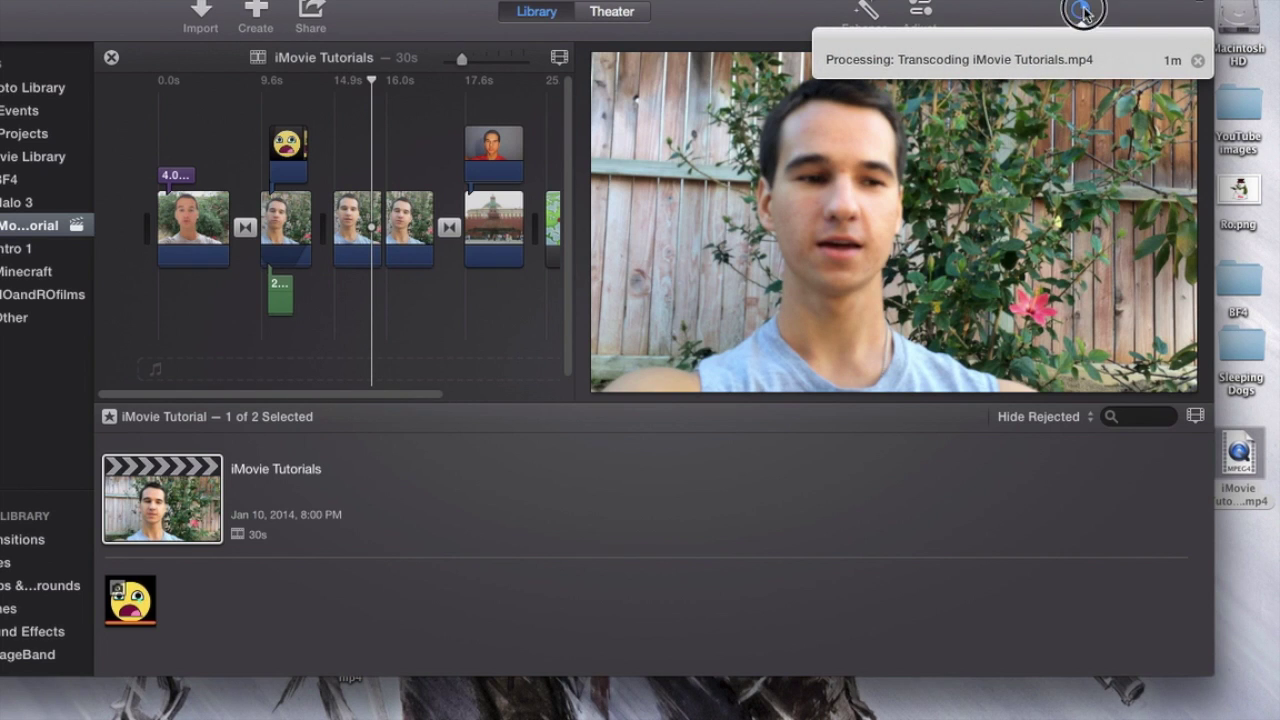
{"action": "left_click", "coordinate": [1037, 10]}
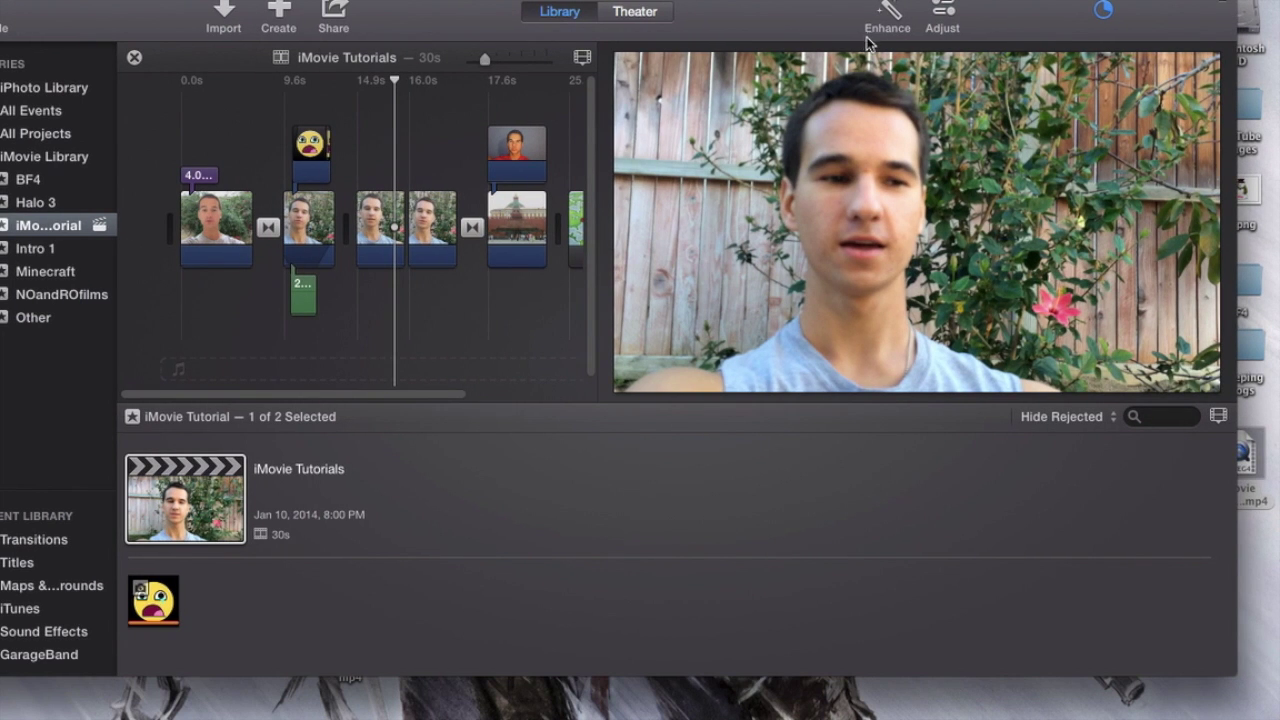
- Skim the timeline while the 720p export finishes, then dismiss the Share Successful notification
{"action": "left_click", "coordinate": [408, 134]}
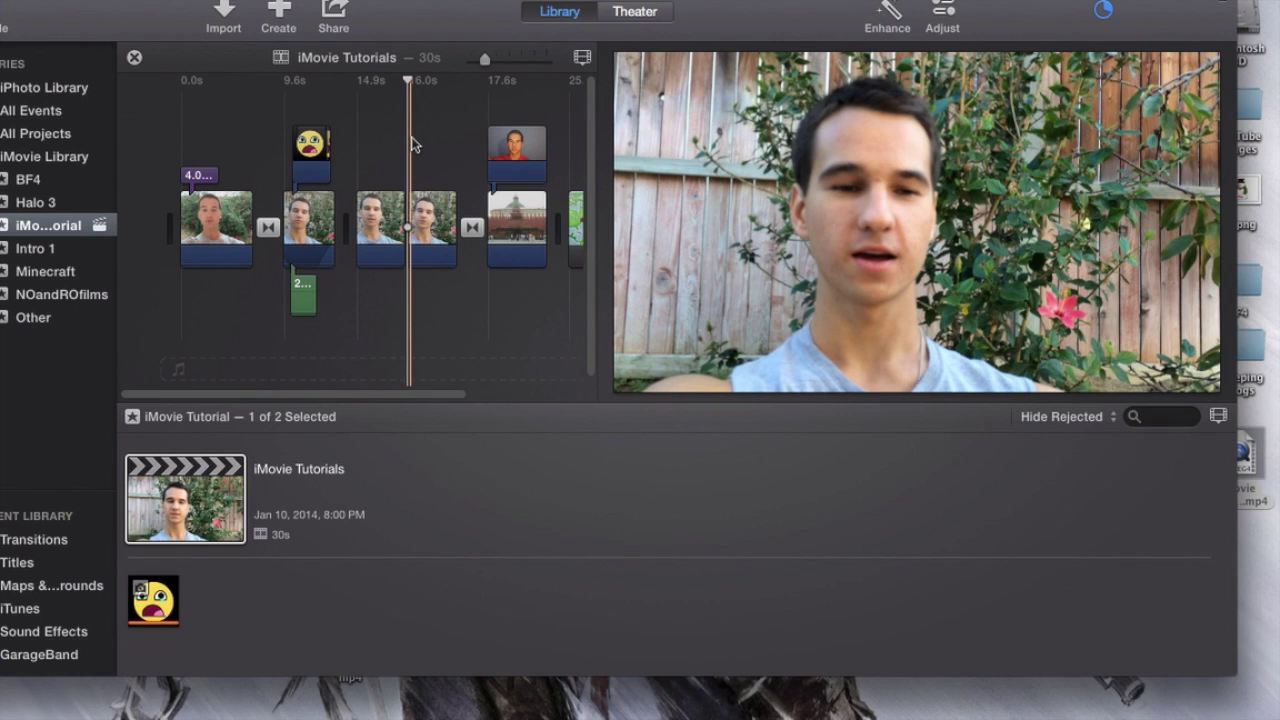
{"action": "left_click", "coordinate": [398, 152]}
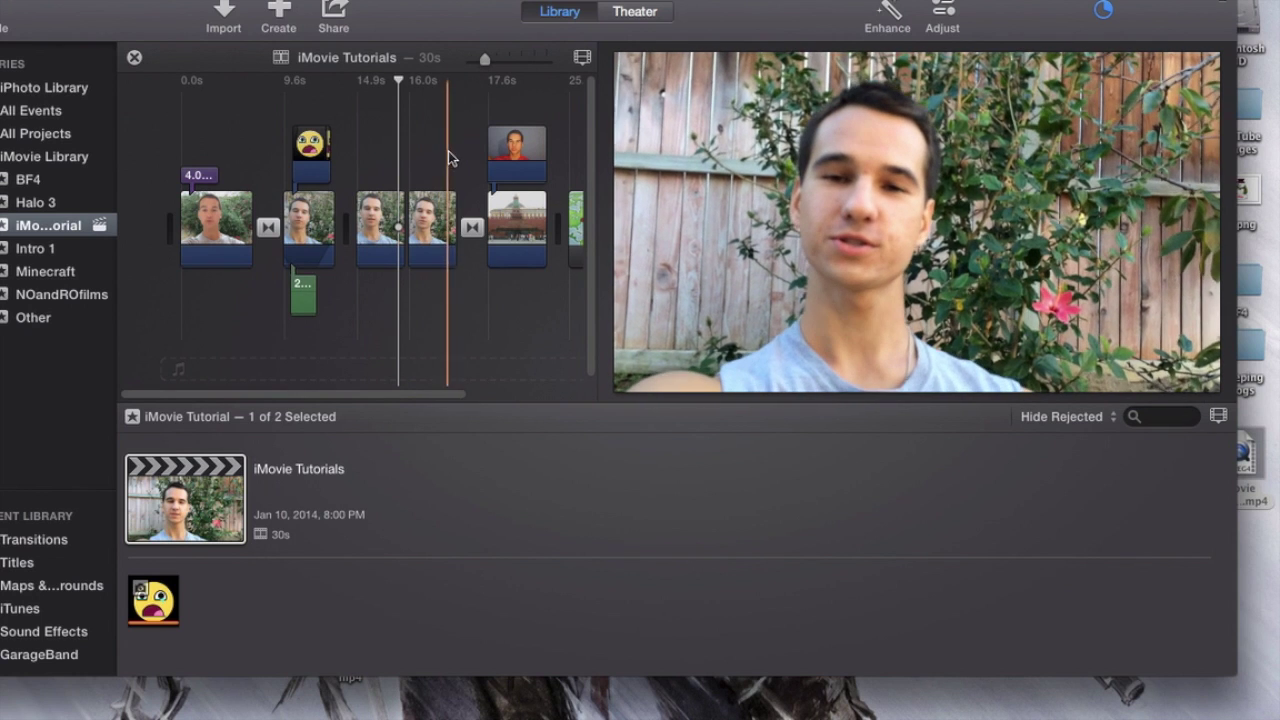
{"action": "left_click", "coordinate": [458, 150]}
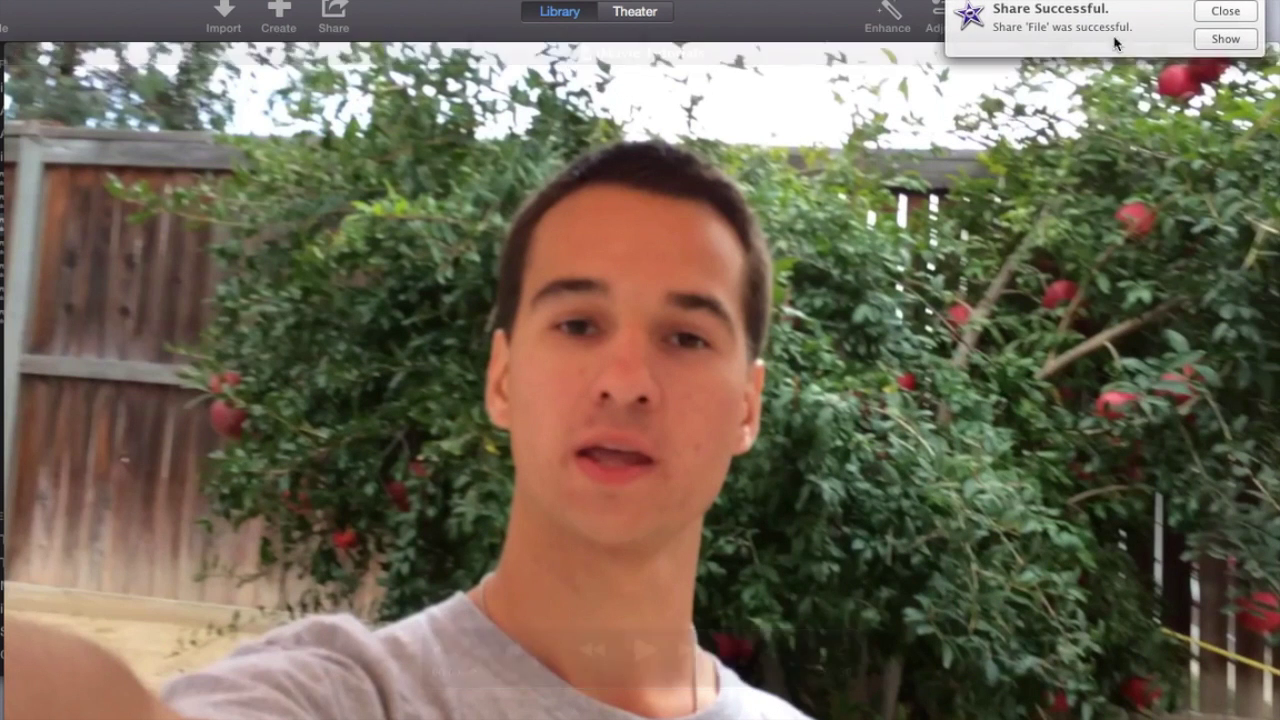
{"action": "left_click", "coordinate": [1224, 12]}
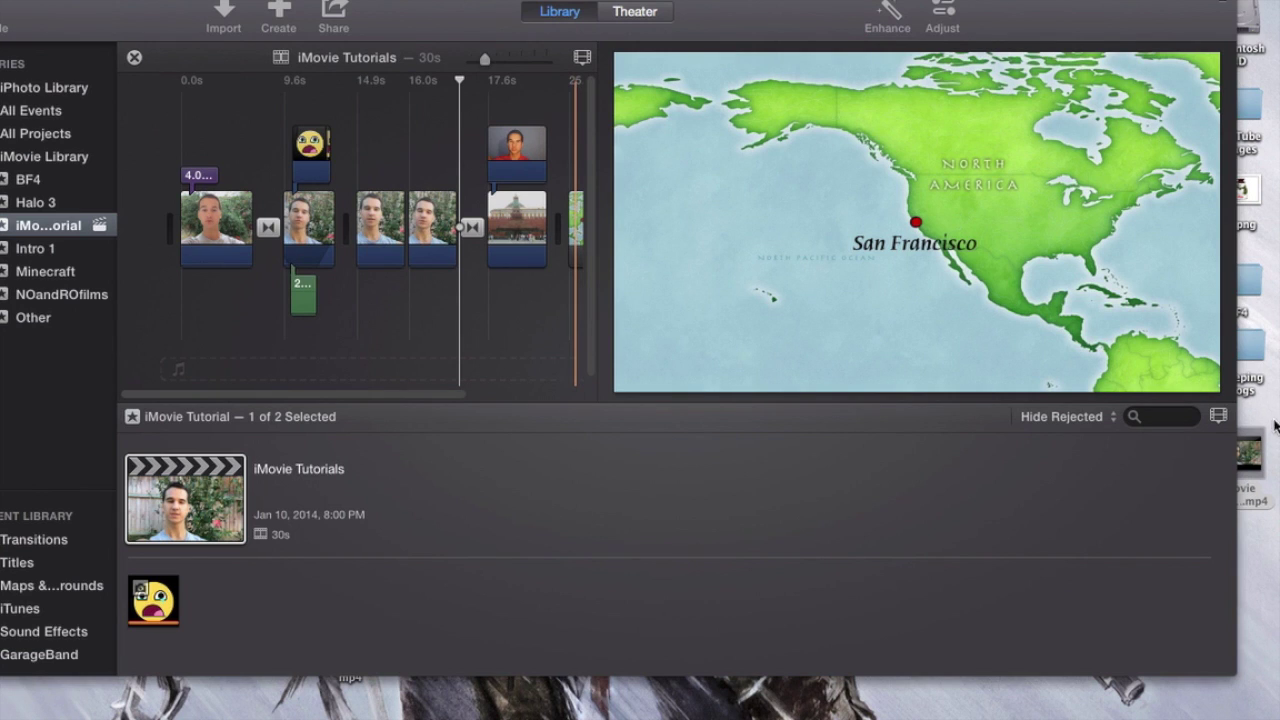
{"action": "left_click", "coordinate": [1250, 458]}
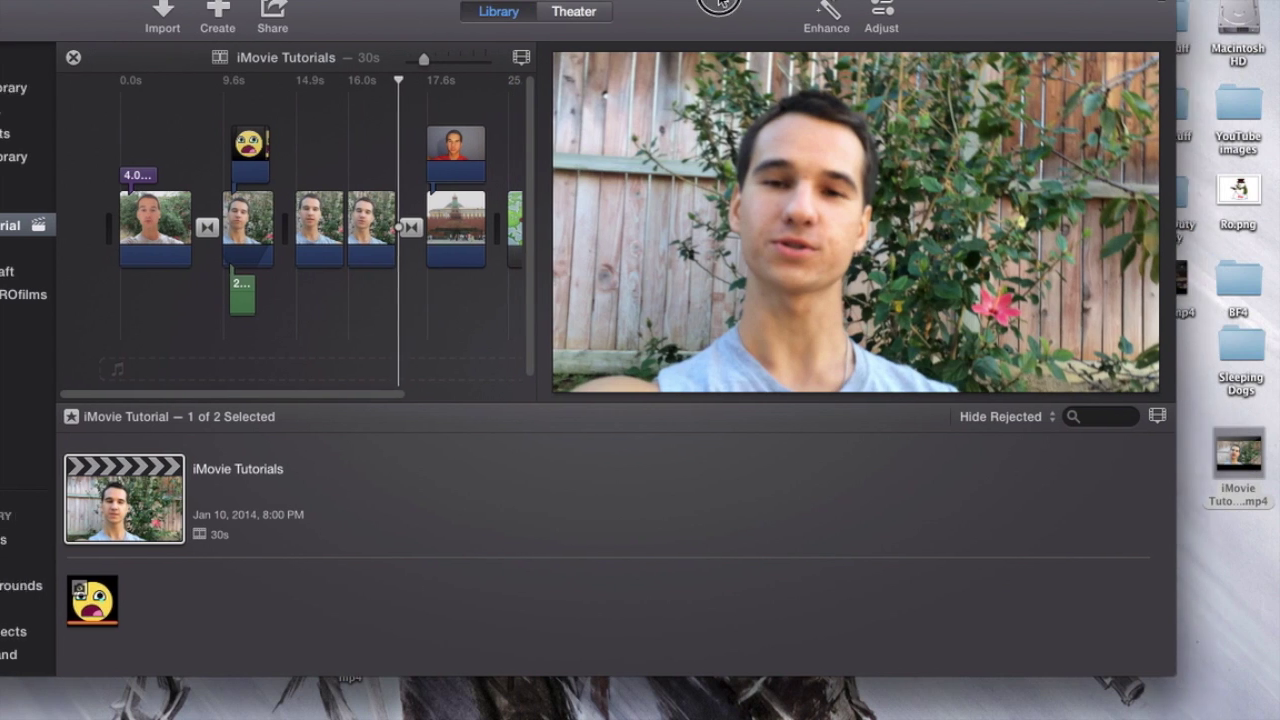
{"action": "left_click_drag", "start_coordinate": [423, 12], "coordinate": [375, 12]}
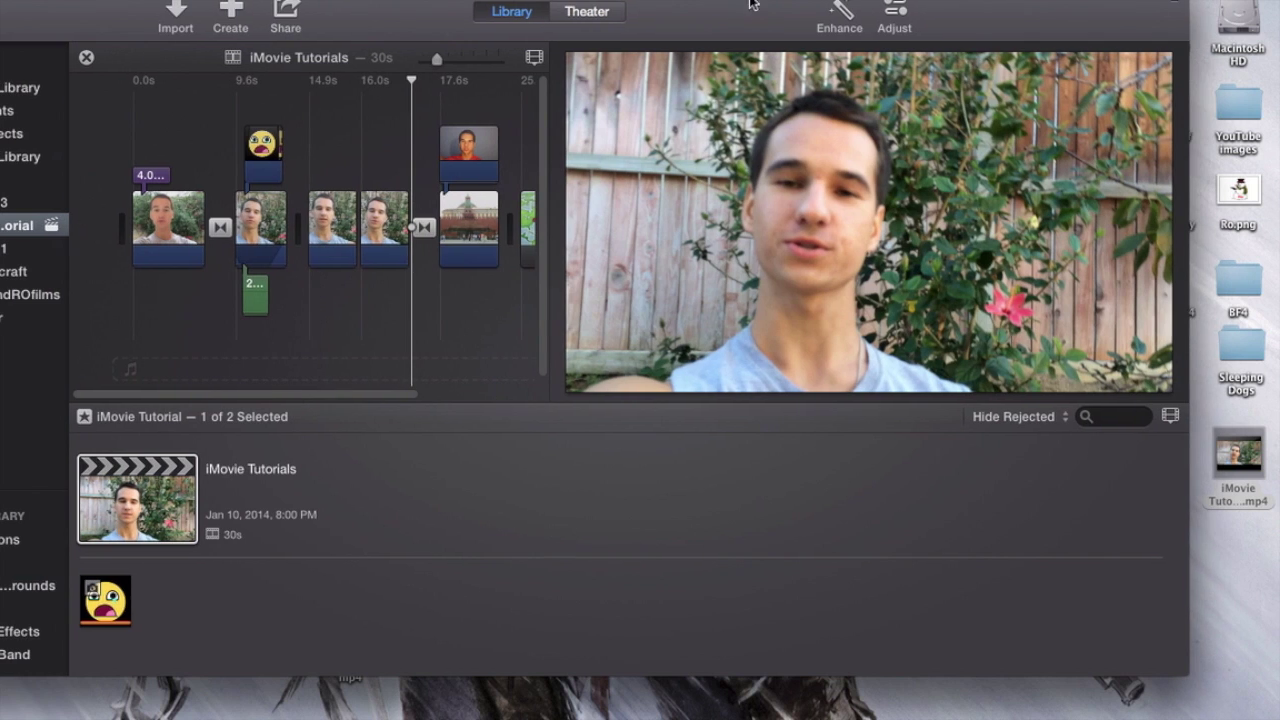
{"action": "left_click", "coordinate": [1241, 456]}
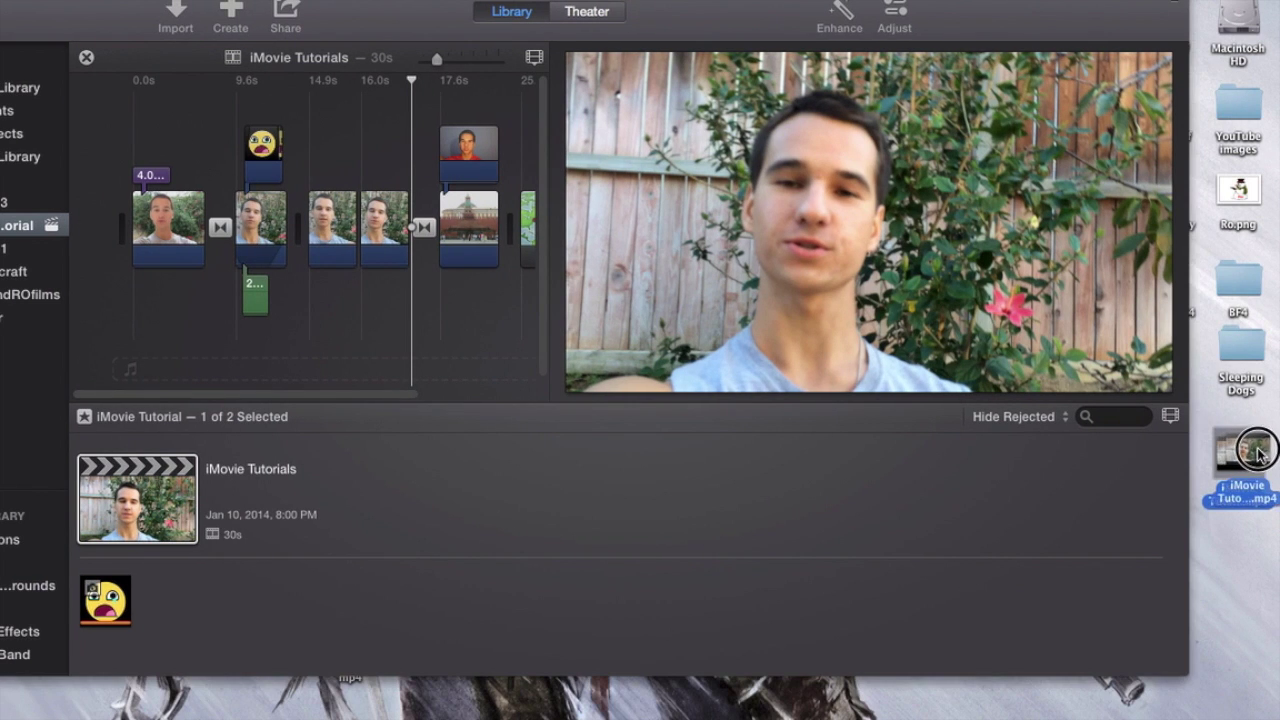
{"action": "left_click", "coordinate": [1209, 400]}
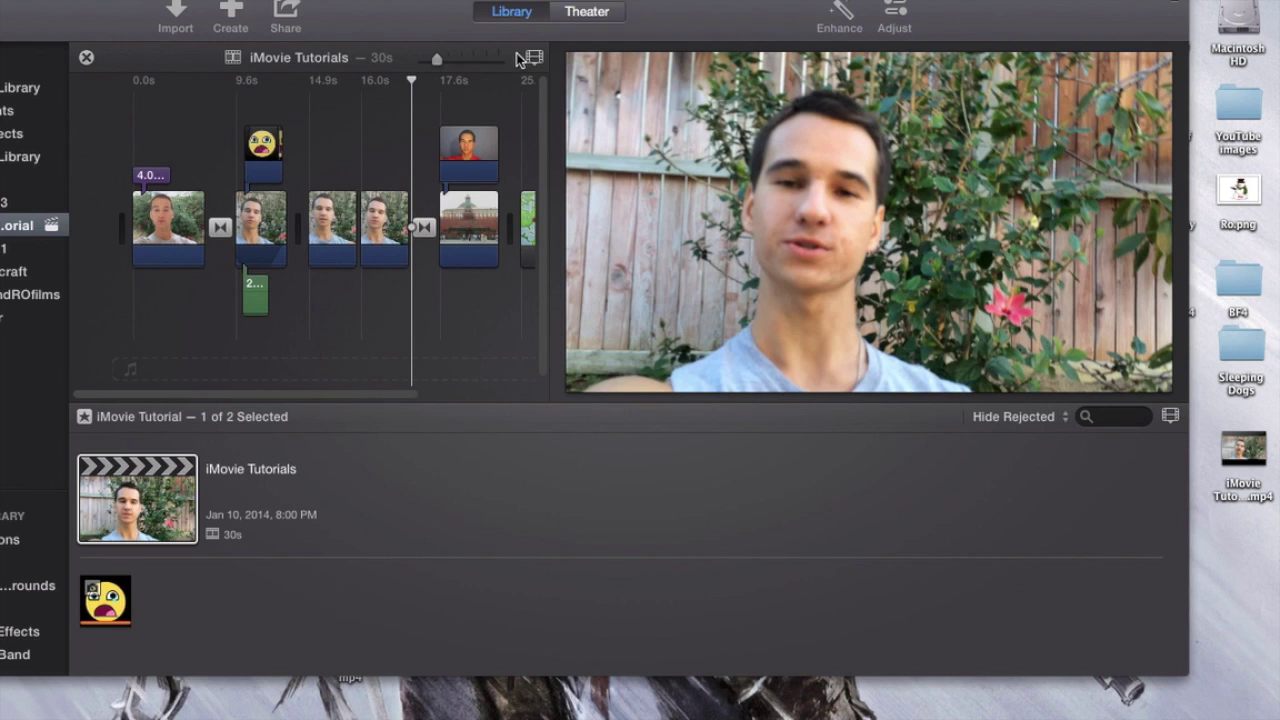
{"action": "mouse_move", "coordinate": [8, 152]}
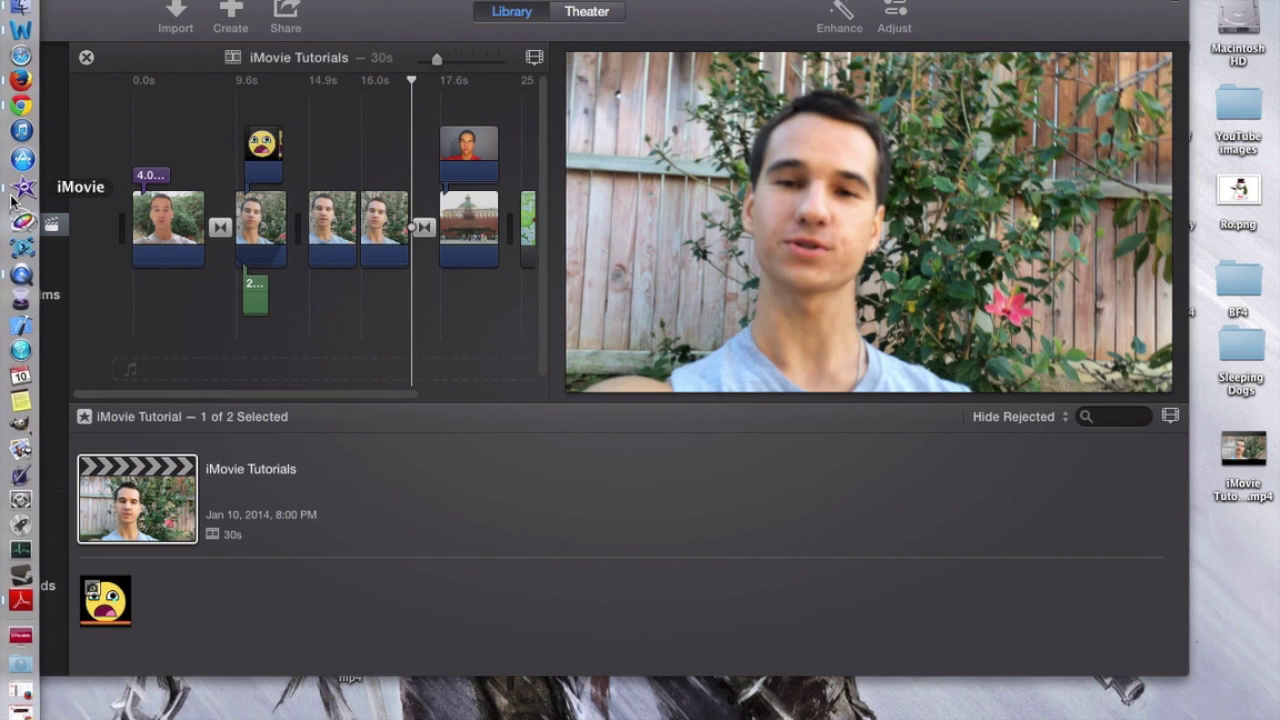
- Drag iMovie Tutorials.mp4 from the desktop onto YouTube's upload page in the browser to start uploading
{"action": "left_click", "coordinate": [18, 118]}
{"action": "left_click", "coordinate": [787, 105]}
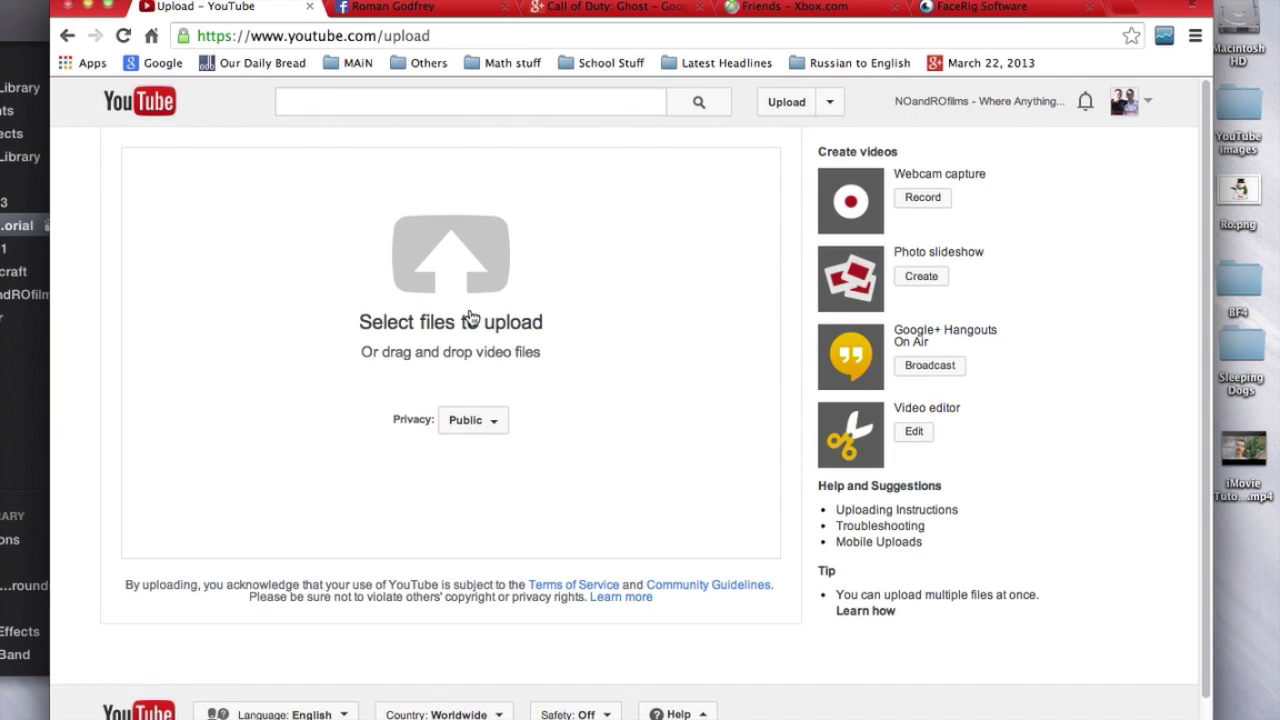
{"action": "mouse_move", "coordinate": [1243, 450]}
{"action": "left_mouse_down"}
{"action": "mouse_move", "coordinate": [318, 176]}
{"action": "mouse_move", "coordinate": [462, 290]}
{"action": "mouse_move", "coordinate": [466, 272]}
{"action": "mouse_move", "coordinate": [1245, 450]}
{"action": "left_mouse_up"}
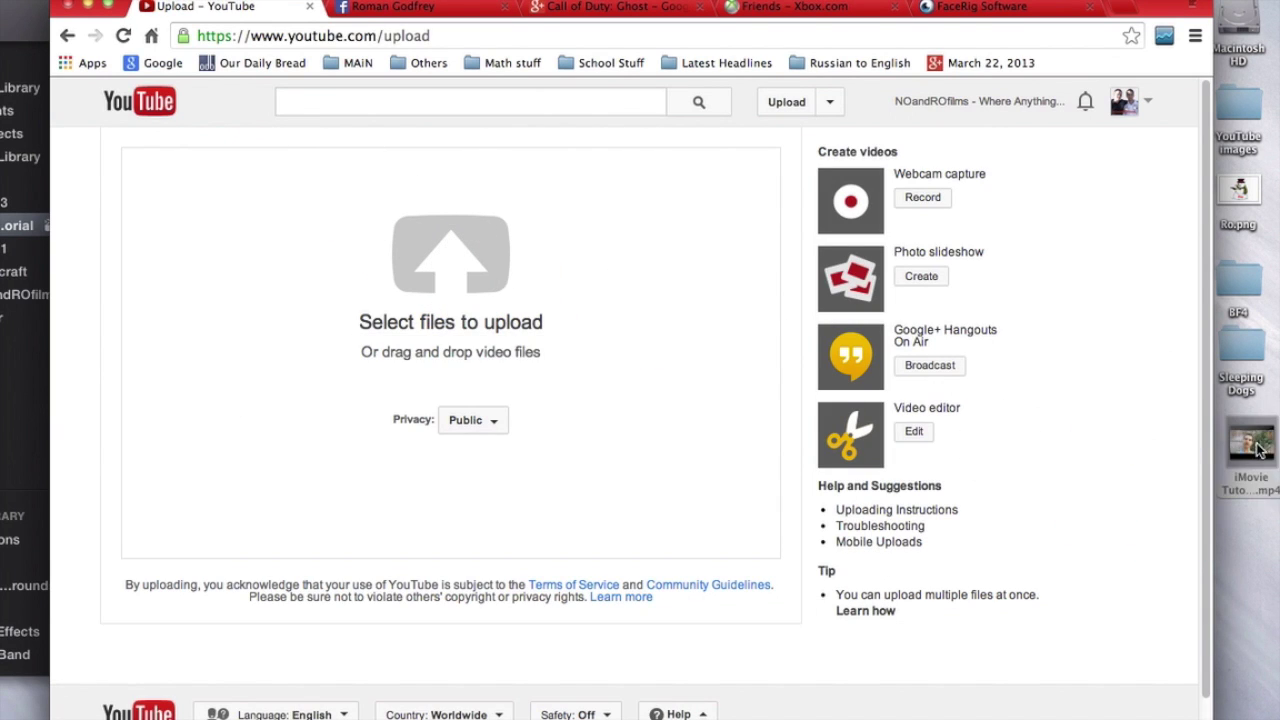
{"action": "left_click", "coordinate": [1268, 500]}
{"action": "left_click", "coordinate": [1258, 497]}
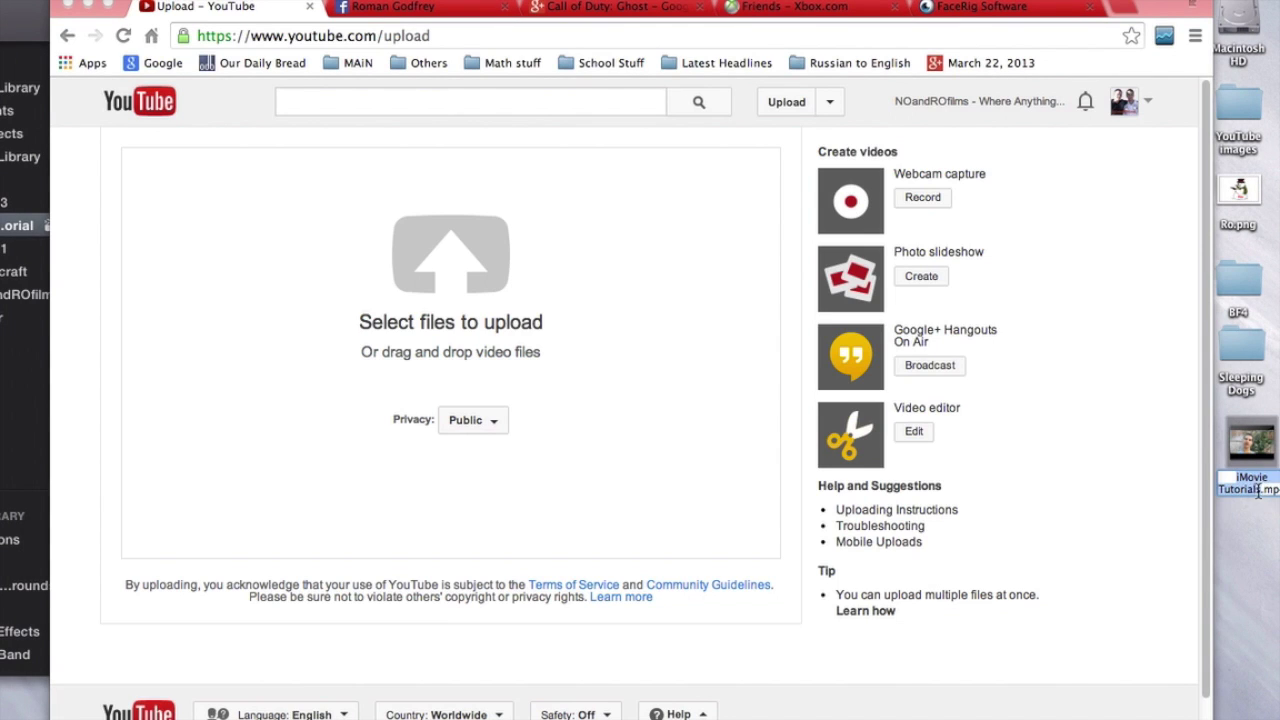
{"action": "left_click", "coordinate": [1258, 448]}
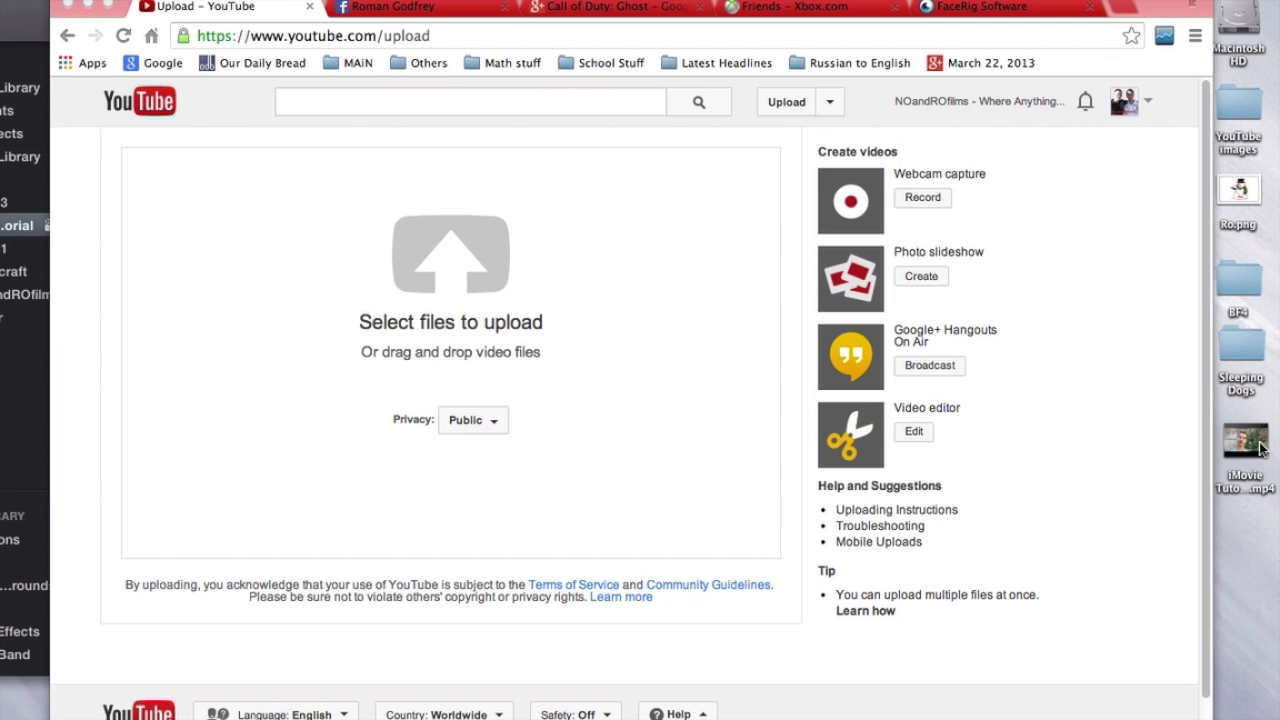
{"action": "left_click_drag", "start_coordinate": [1262, 448], "coordinate": [459, 270]}
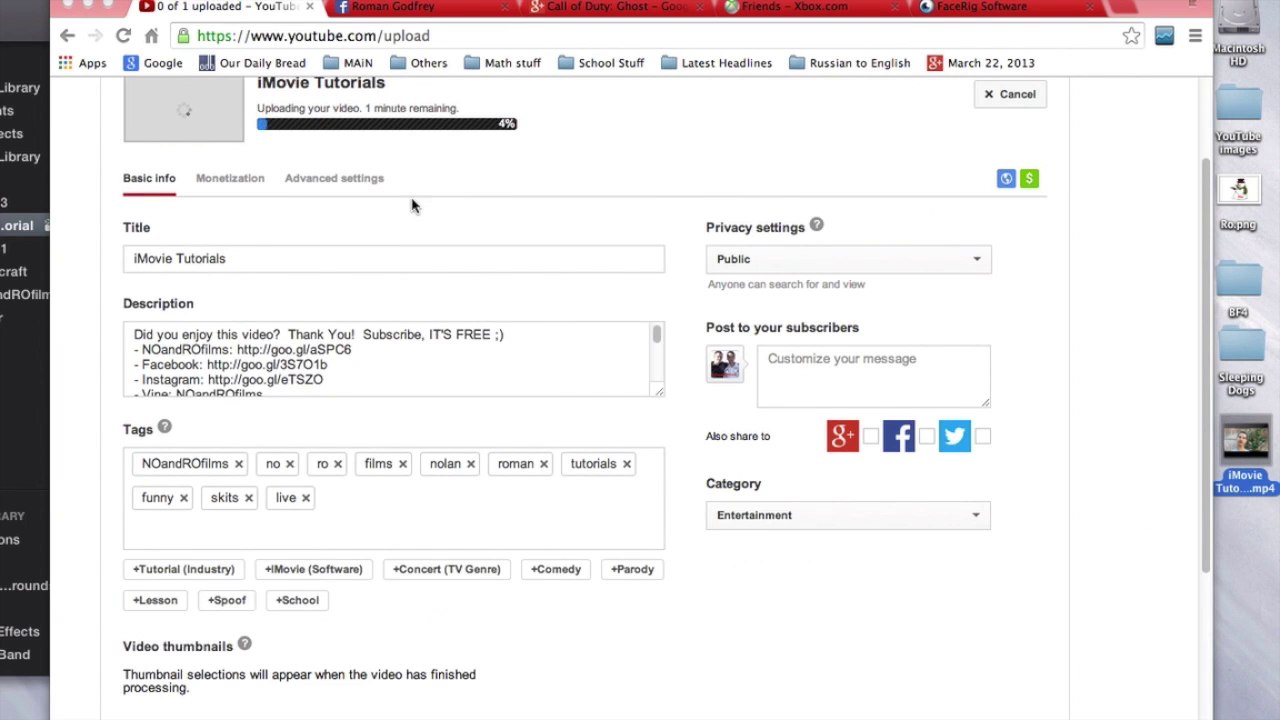
{"action": "scroll", "coordinate": [414, 204], "scroll_direction": "up", "scroll_amount": 2}
- Review the upload details form, including the Title and Description fields
{"action": "scroll", "coordinate": [569, 276], "scroll_direction": "down", "scroll_amount": 2}
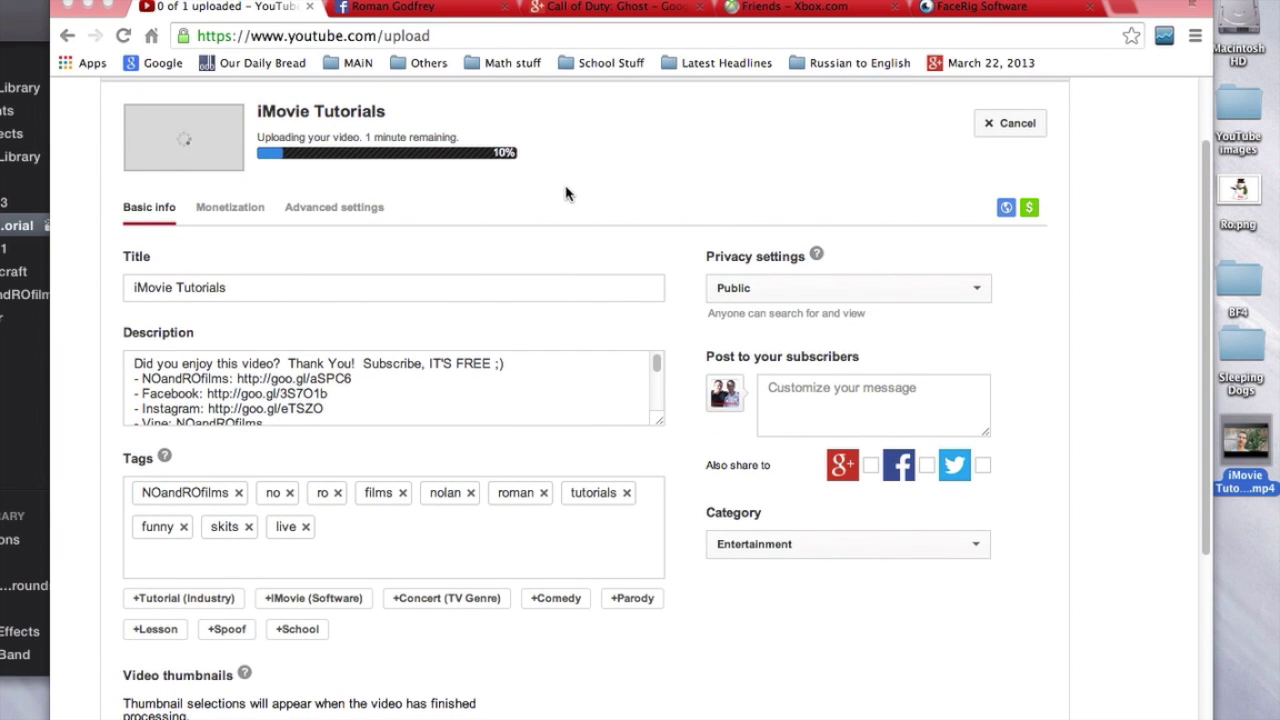
{"action": "scroll", "coordinate": [568, 196], "scroll_direction": "up", "scroll_amount": 1}
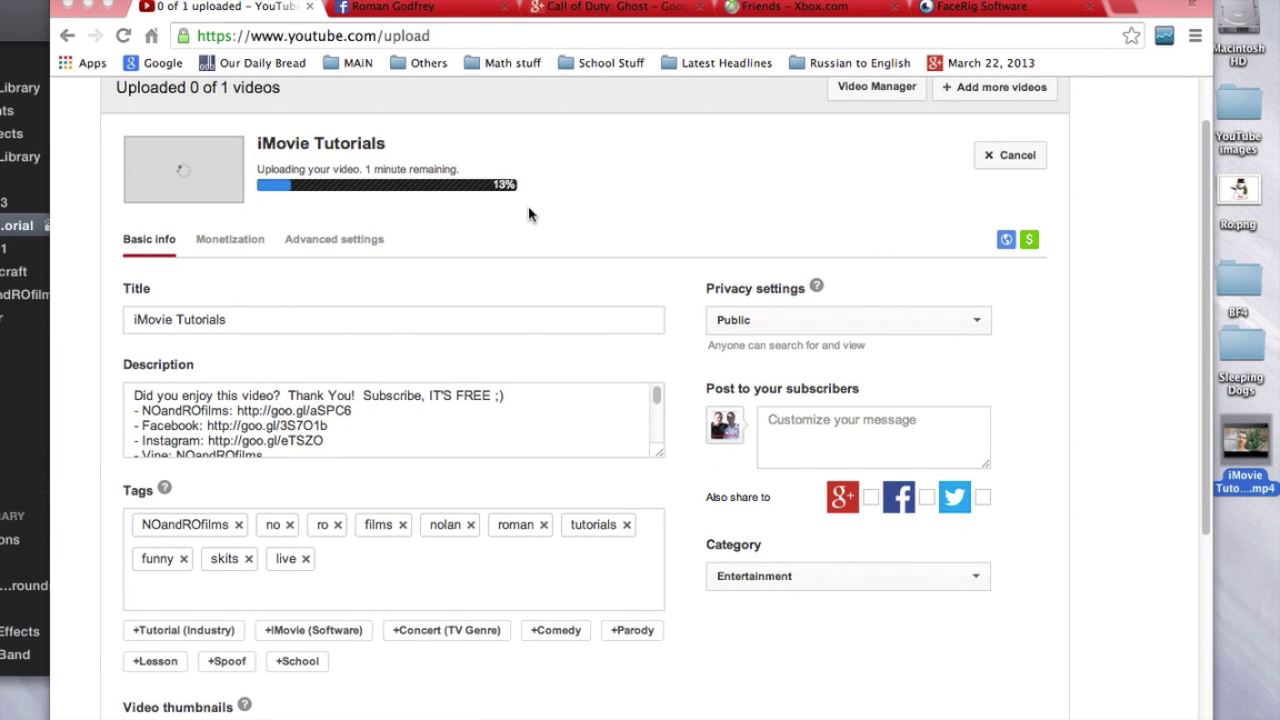
{"action": "scroll", "coordinate": [508, 235], "scroll_direction": "down", "scroll_amount": 1}
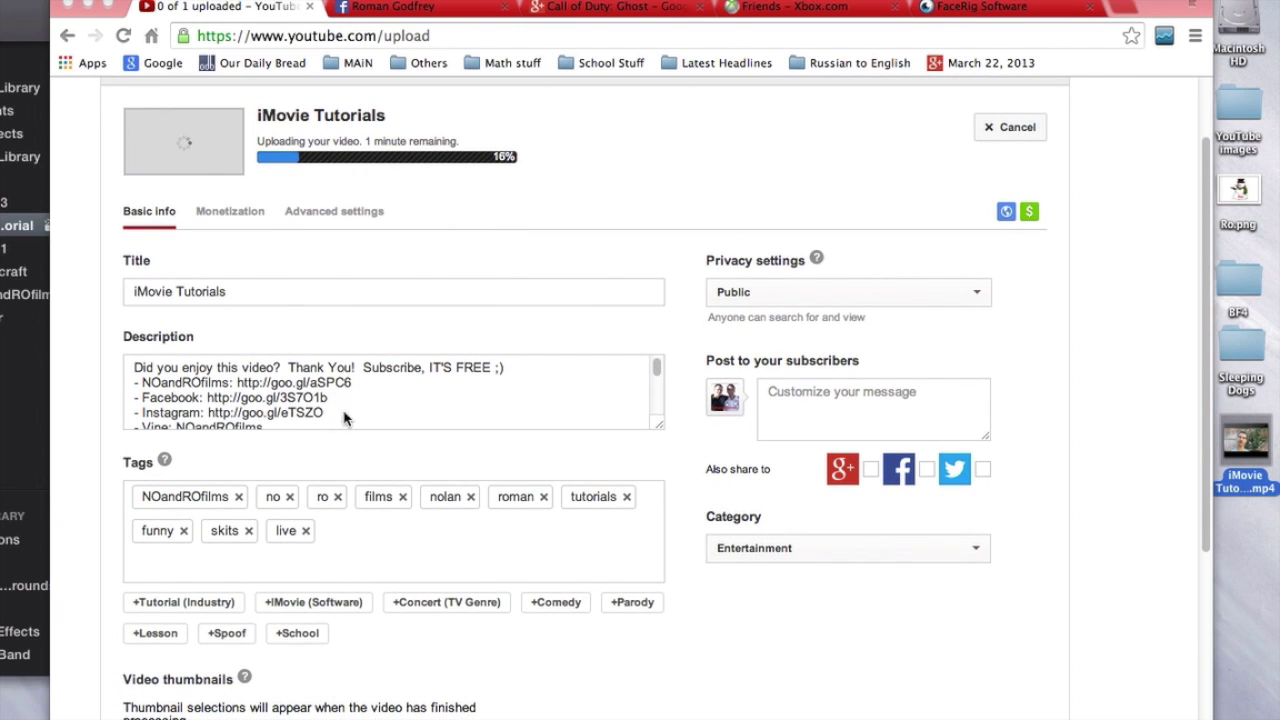
{"action": "left_click", "coordinate": [266, 312]}
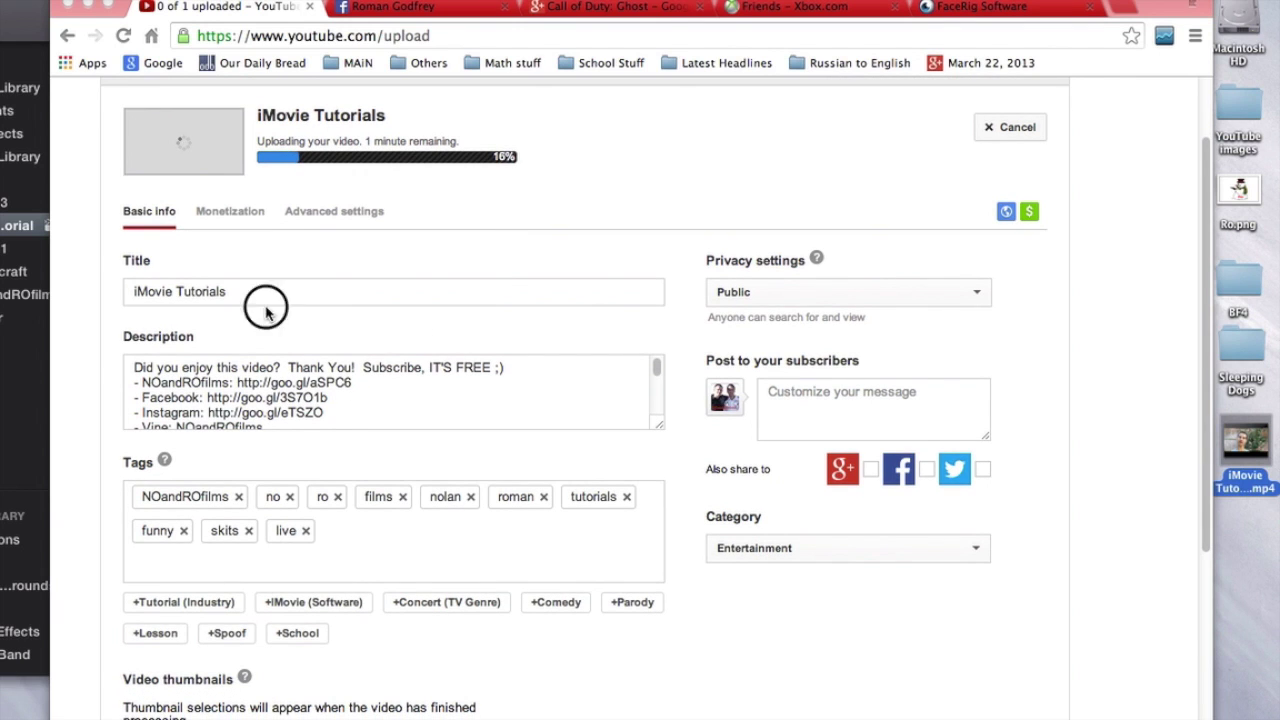
{"action": "left_click", "coordinate": [235, 370]}
{"action": "scroll", "coordinate": [574, 286], "scroll_direction": "up", "scroll_amount": 2}
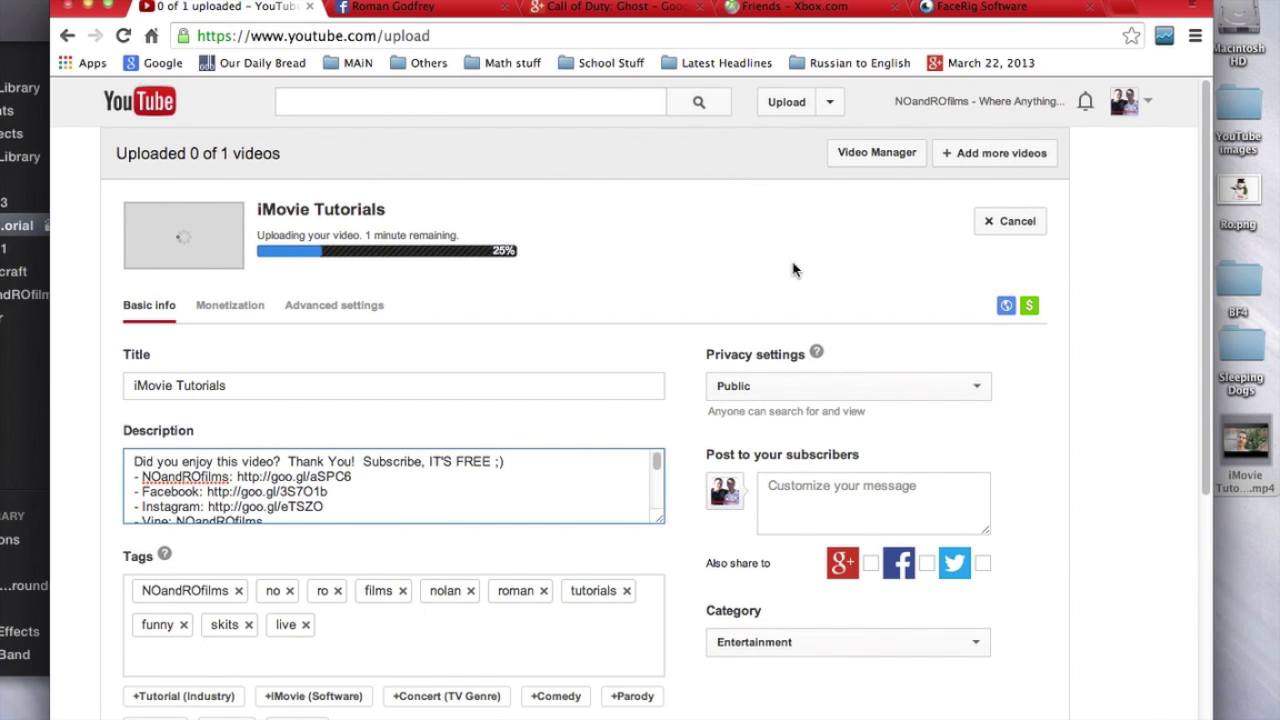
{"action": "scroll", "coordinate": [740, 278], "scroll_direction": "down", "scroll_amount": 5}
{"action": "scroll", "coordinate": [744, 279], "scroll_direction": "up", "scroll_amount": 5}
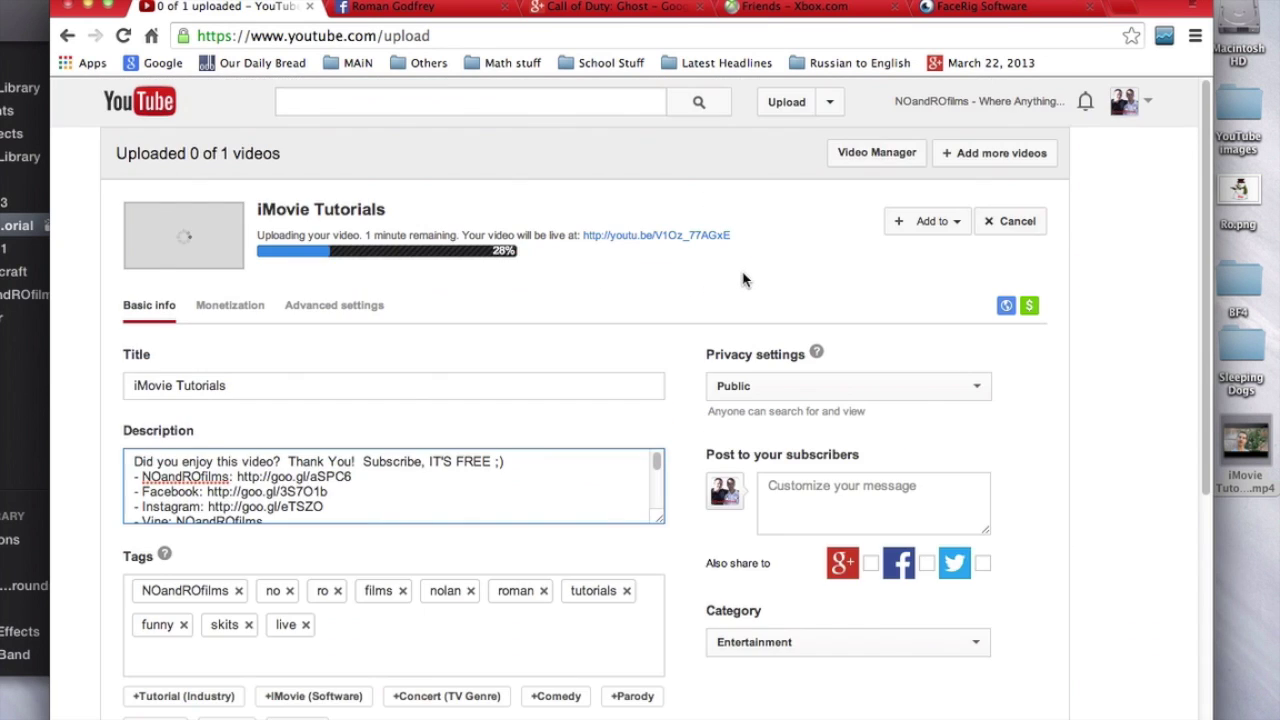
- Cancel the iMovie Tutorials upload, confirm it, and dismiss the cancellation notice
{"action": "left_click", "coordinate": [1002, 221]}
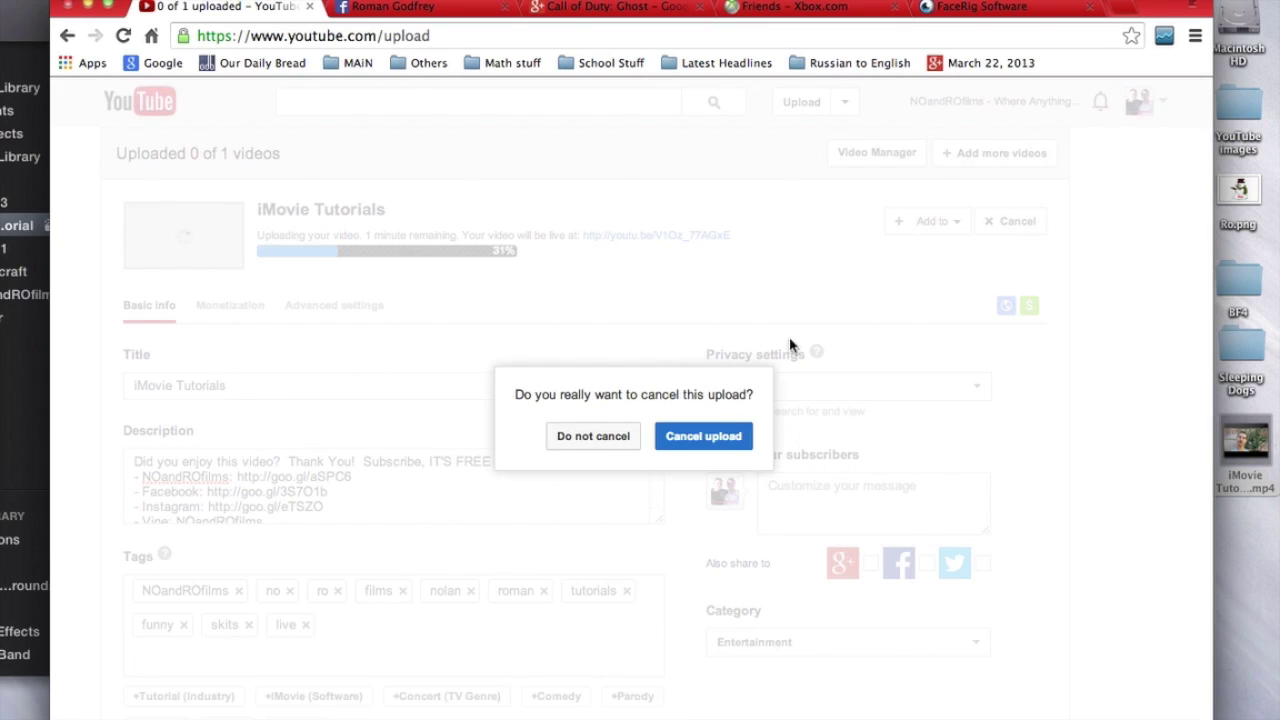
{"action": "left_click", "coordinate": [697, 440]}
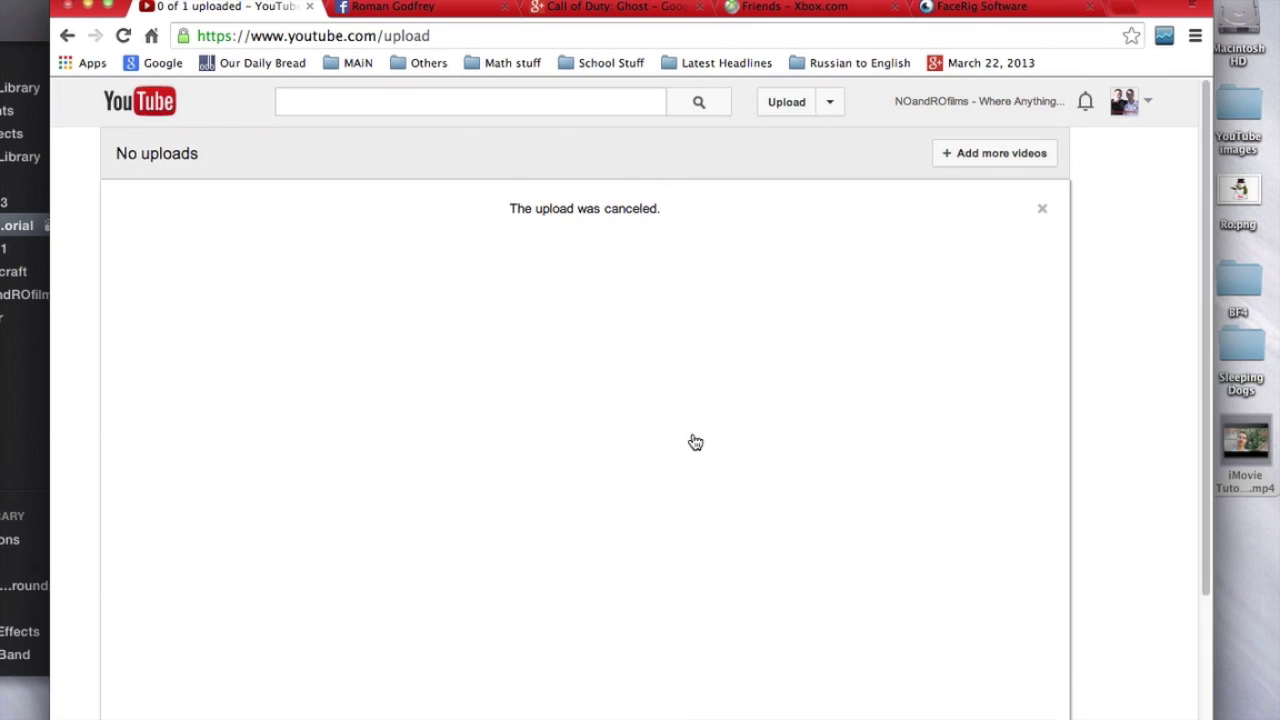
{"action": "left_click", "coordinate": [1044, 209]}
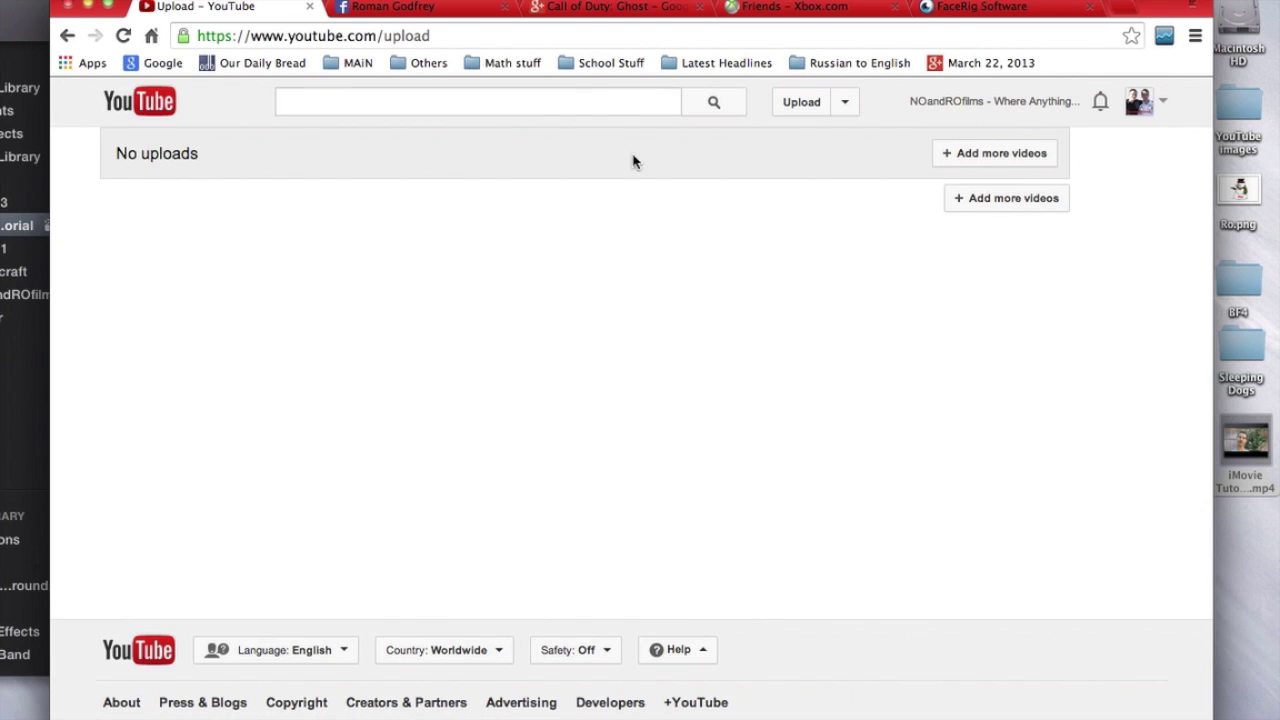
{"action": "left_click", "coordinate": [966, 100]}
- Minimize the YouTube browser, trash the desktop MP4, and set iMovie's playhead near 16 seconds
{"action": "left_click", "coordinate": [800, 165]}
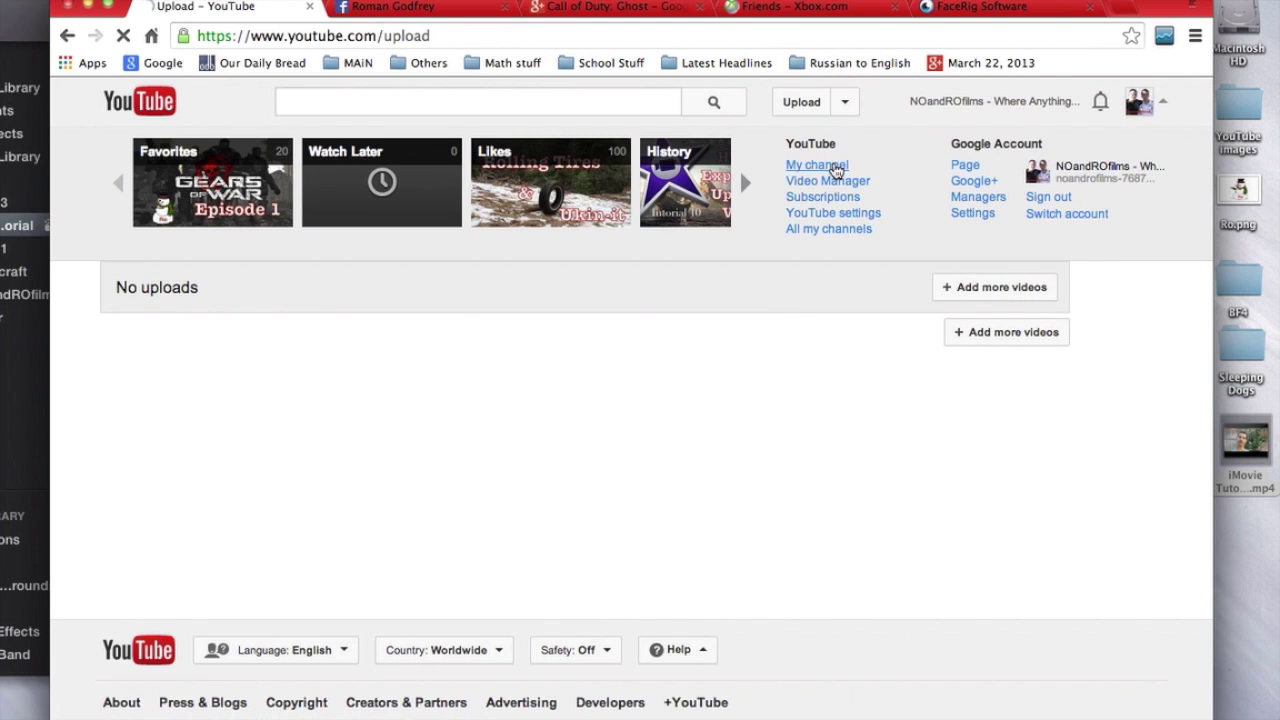
{"action": "left_click", "coordinate": [86, 7]}
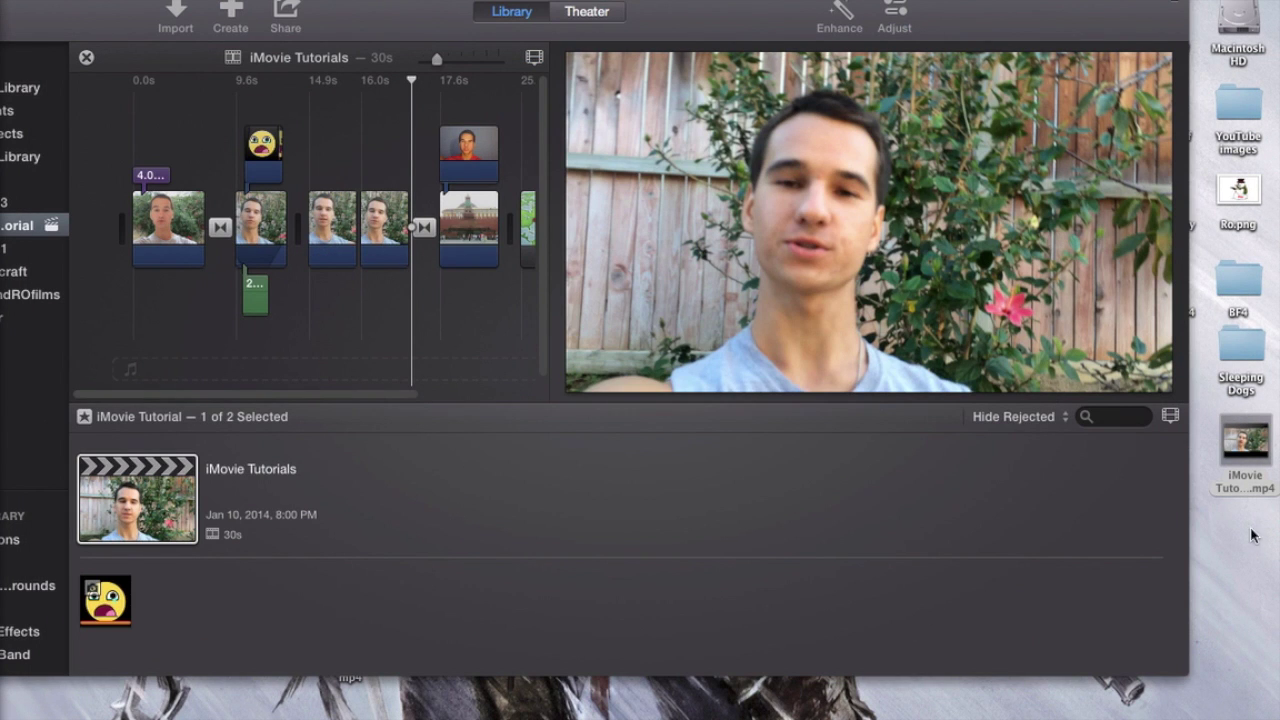
{"action": "left_click", "coordinate": [1250, 458]}
{"action": "right_click", "coordinate": [1250, 440]}
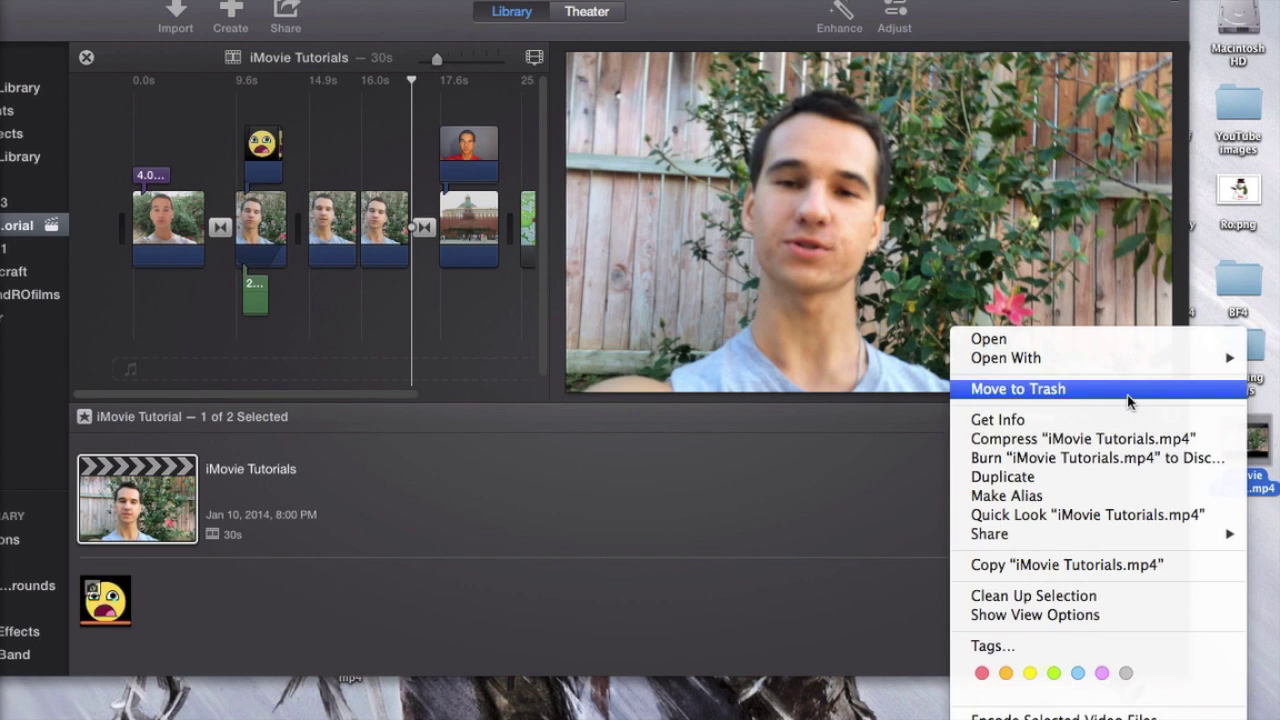
{"action": "left_click", "coordinate": [1129, 392]}
{"action": "left_click_drag", "start_coordinate": [367, 5], "coordinate": [465, 5]}
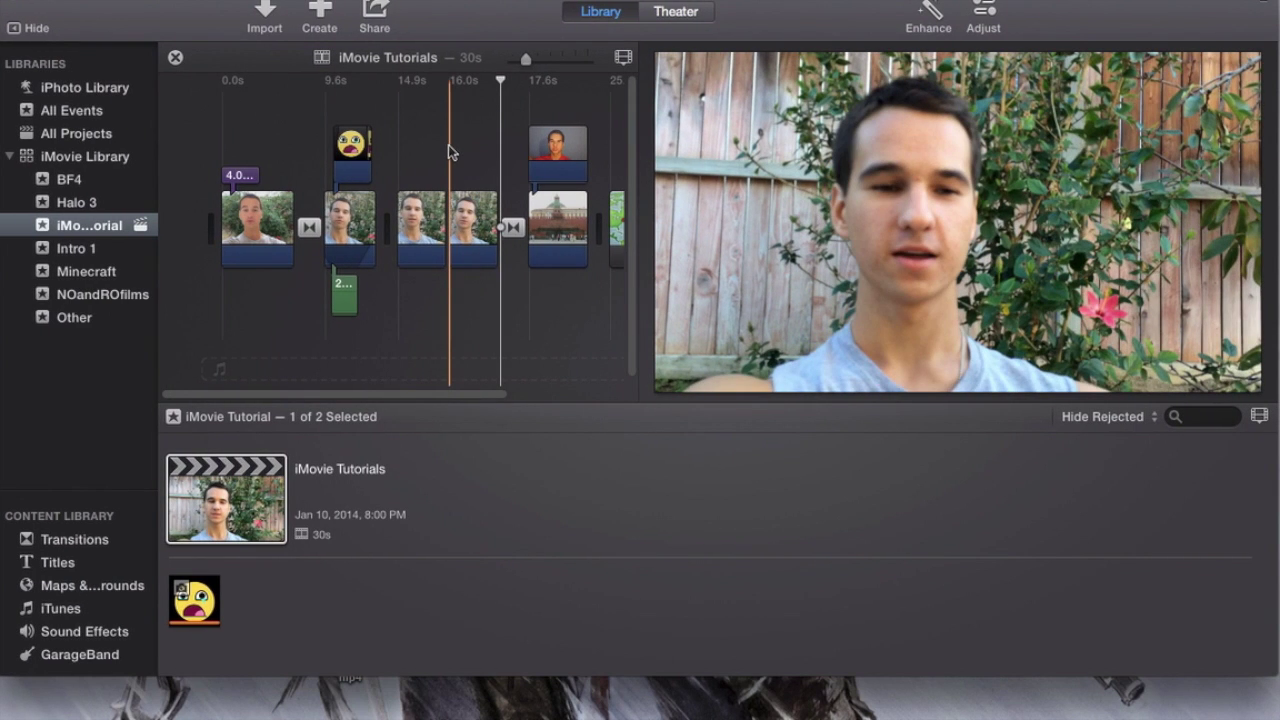
{"action": "left_click", "coordinate": [448, 145]}
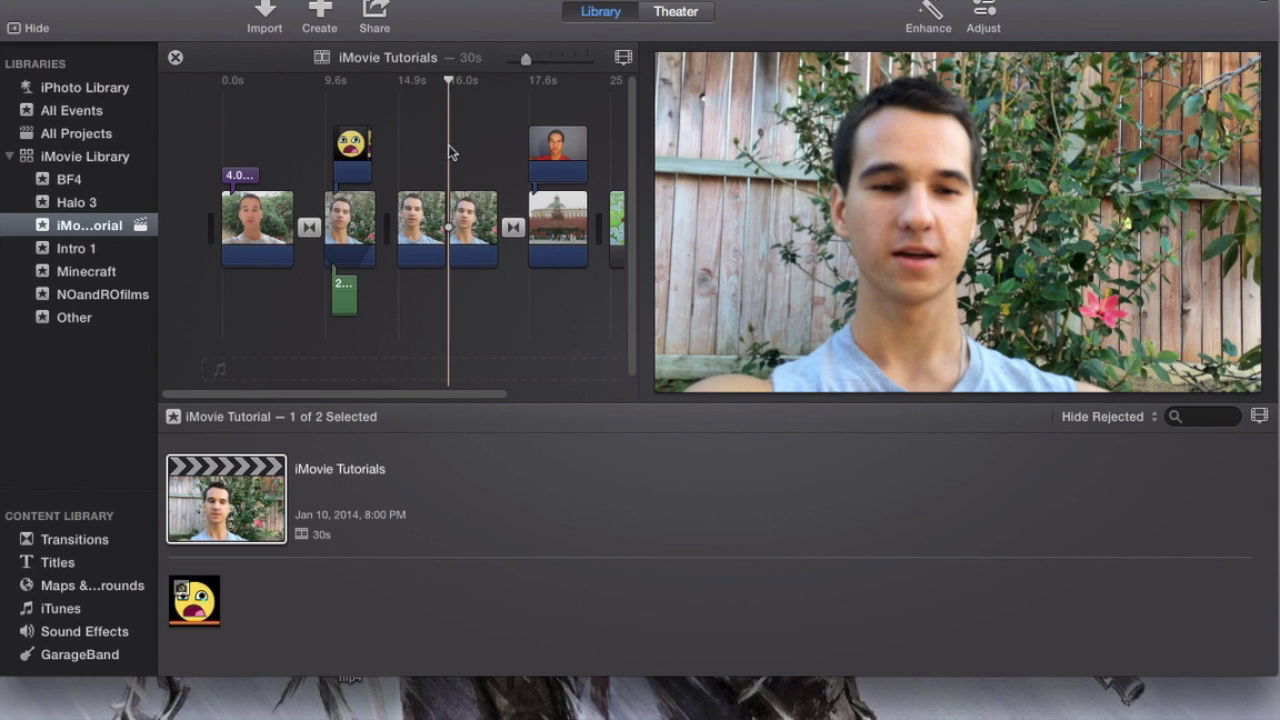